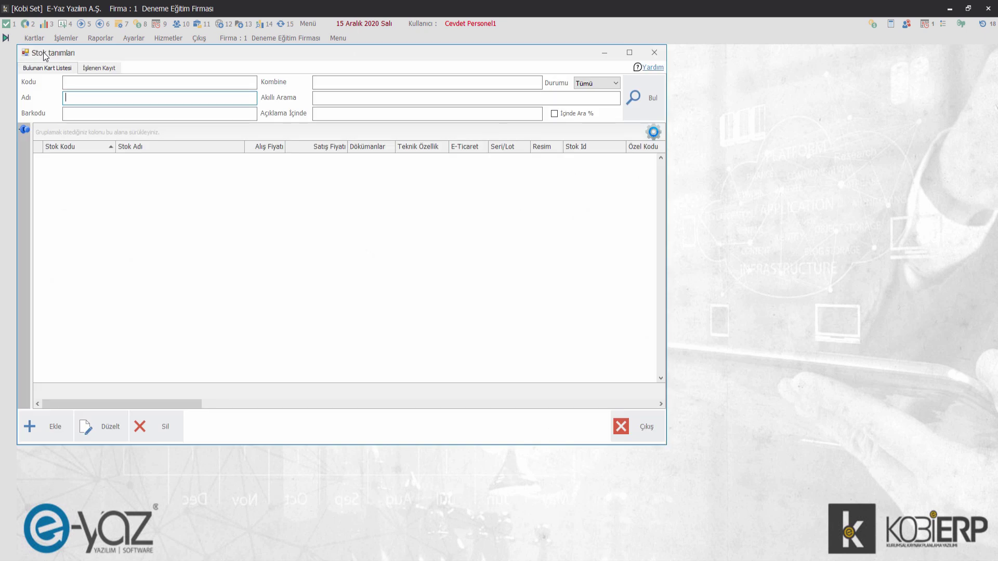
Start a new stock card and consult the package stock notes in the Word document before returning to the card
{"action": "left_click_drag", "start_coordinate": [51, 55], "coordinate": [150, 92]}
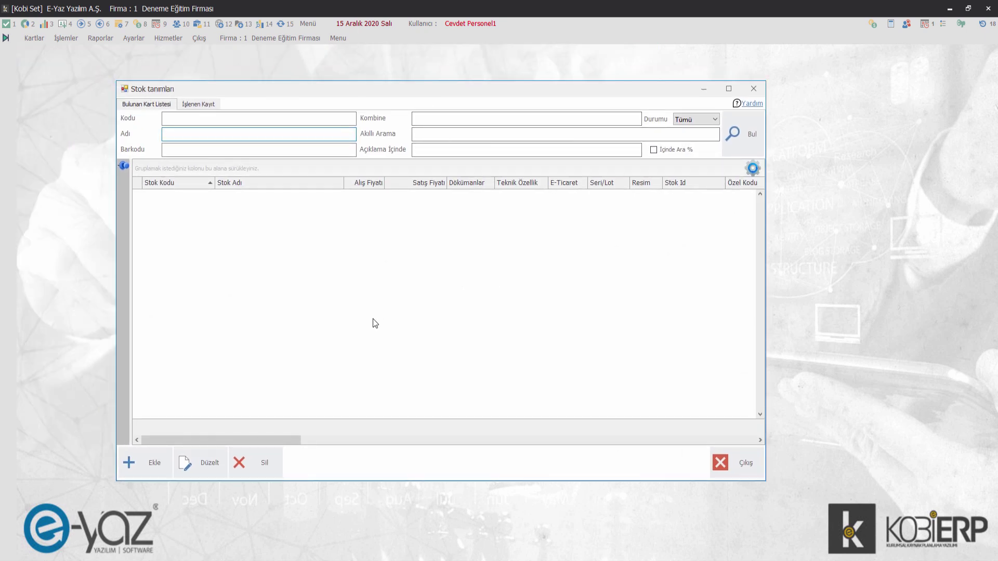
{"action": "left_click", "coordinate": [158, 464]}
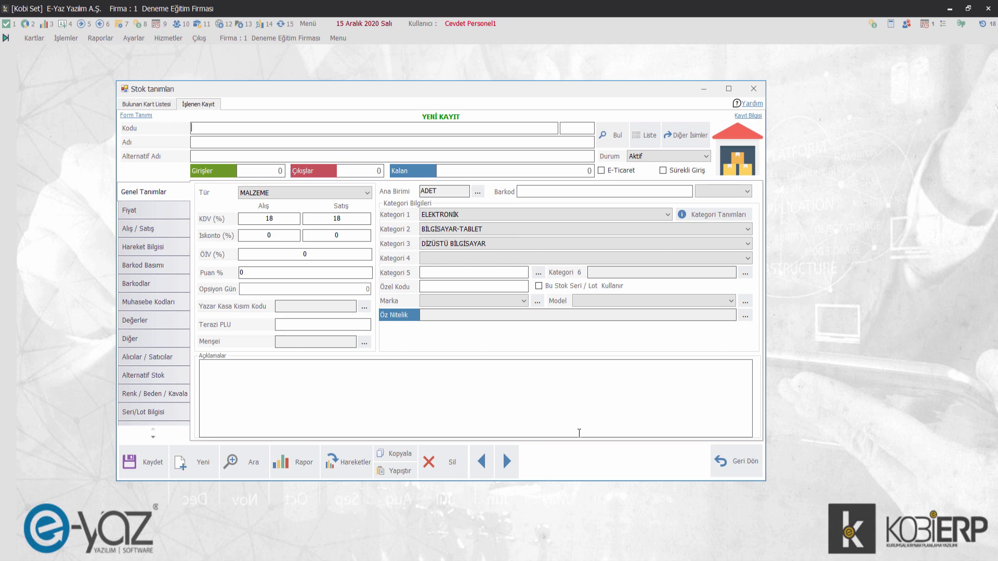
{"action": "key", "text": "alt+Tab"}
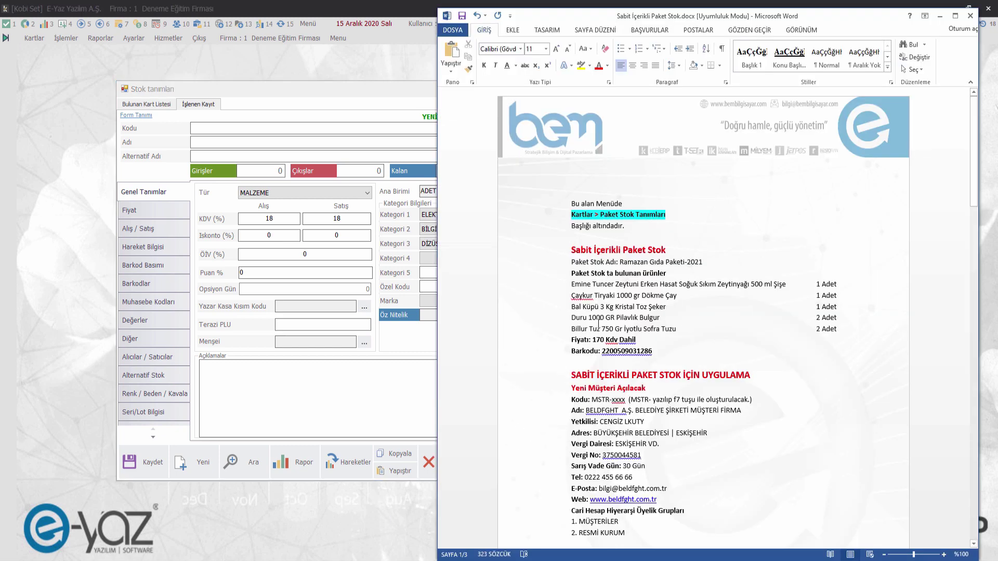
{"action": "left_click", "coordinate": [386, 419]}
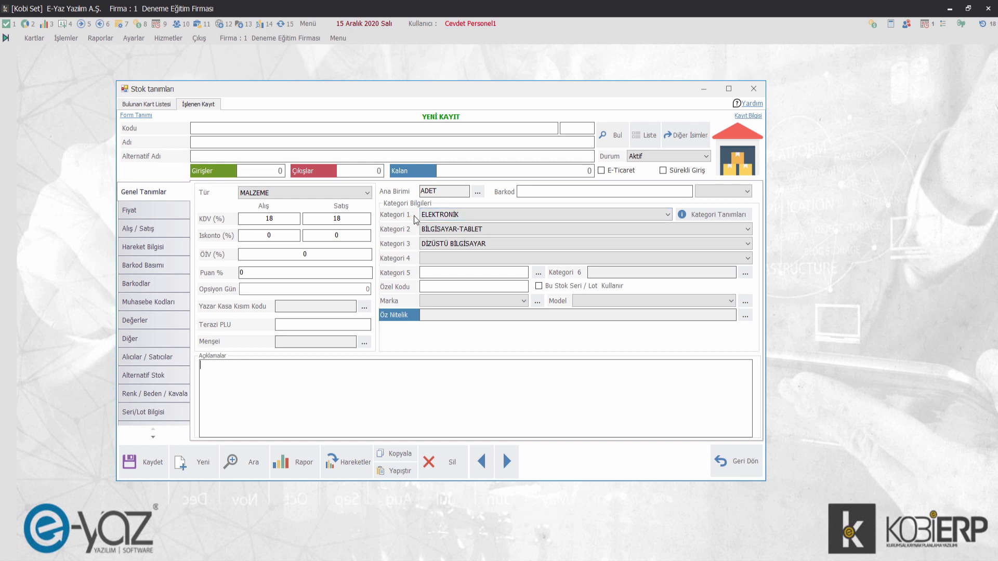
Start a new stock category definition and name it SABİT İÇERİKLİ PAKET STOKLAR
{"action": "left_click", "coordinate": [723, 217]}
{"action": "left_click_drag", "start_coordinate": [147, 9], "coordinate": [499, 128]}
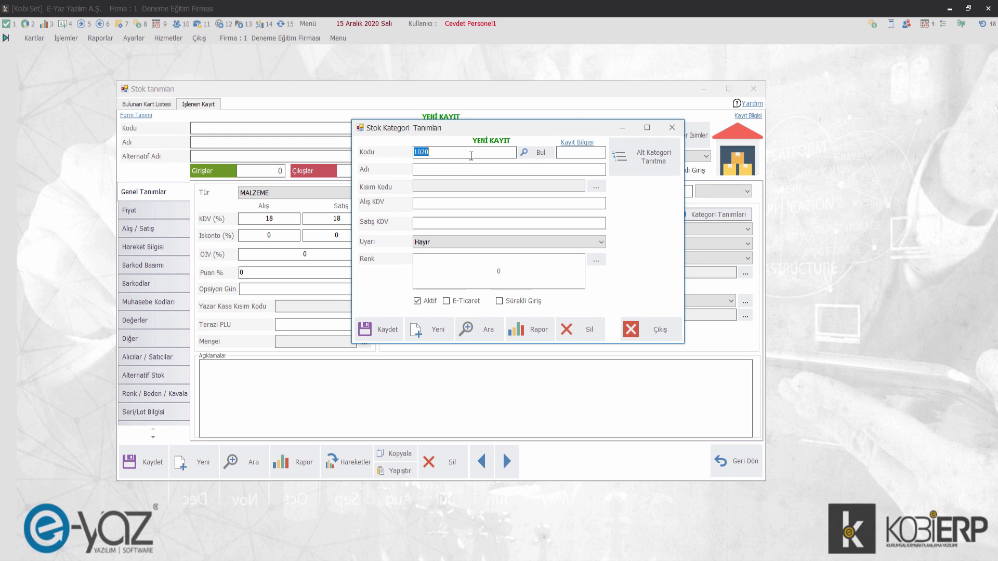
{"action": "left_click", "coordinate": [537, 158]}
{"action": "left_click", "coordinate": [416, 170]}
{"action": "type", "text": "SABİT İÇERİKLİ PAKET STOK"}
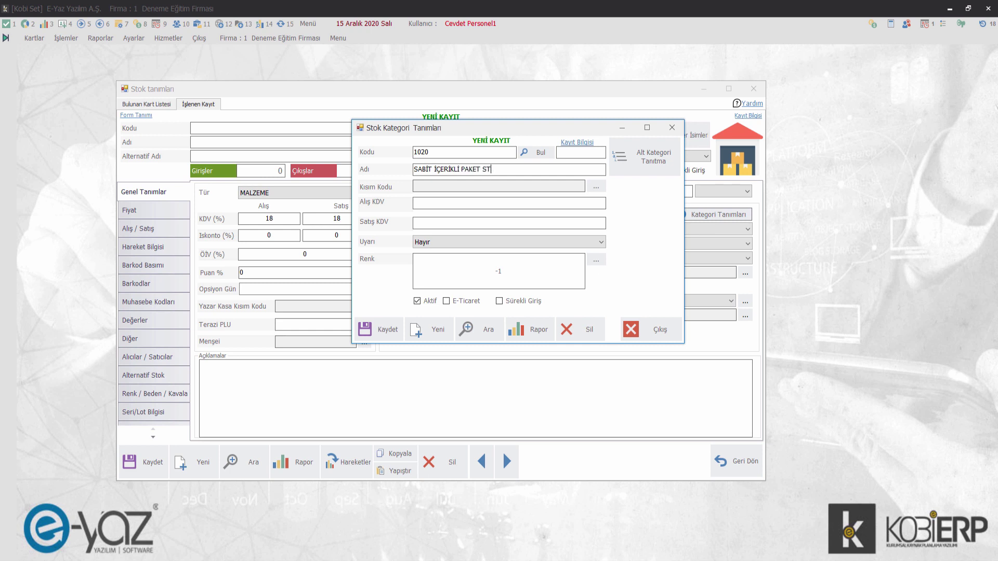
{"action": "type", "text": "LAR"}
Set the new category's purchase and sales VAT (Alış KDV, Satış KDV) to 18 and save it
{"action": "left_click", "coordinate": [421, 203]}
{"action": "left_click", "coordinate": [422, 205]}
{"action": "type", "text": "18"}
{"action": "left_click", "coordinate": [438, 220]}
{"action": "type", "text": "18"}
{"action": "left_click", "coordinate": [379, 328]}
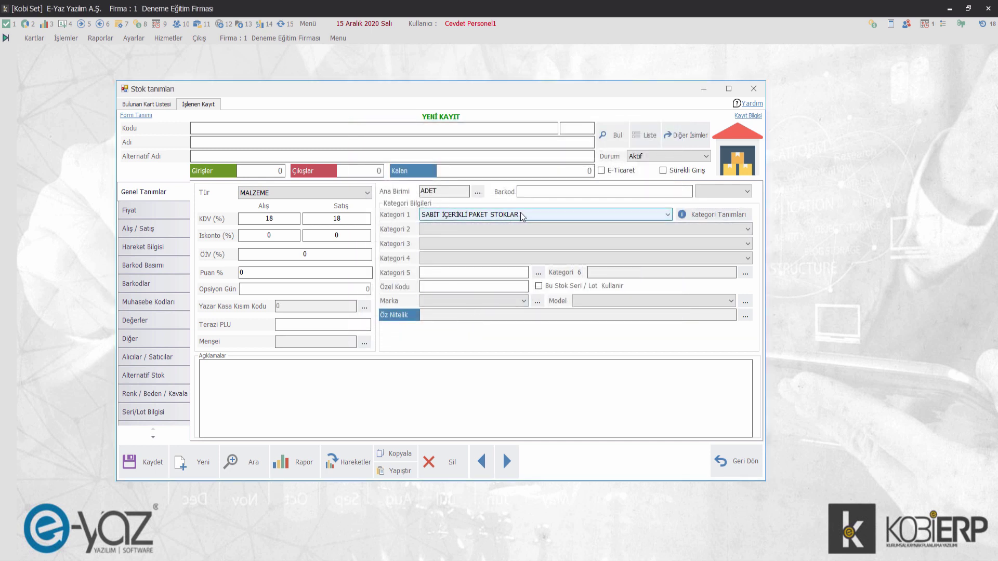
Set the stock card's type (Tür) to PAKET
{"action": "left_click", "coordinate": [255, 193]}
{"action": "left_click", "coordinate": [264, 264]}
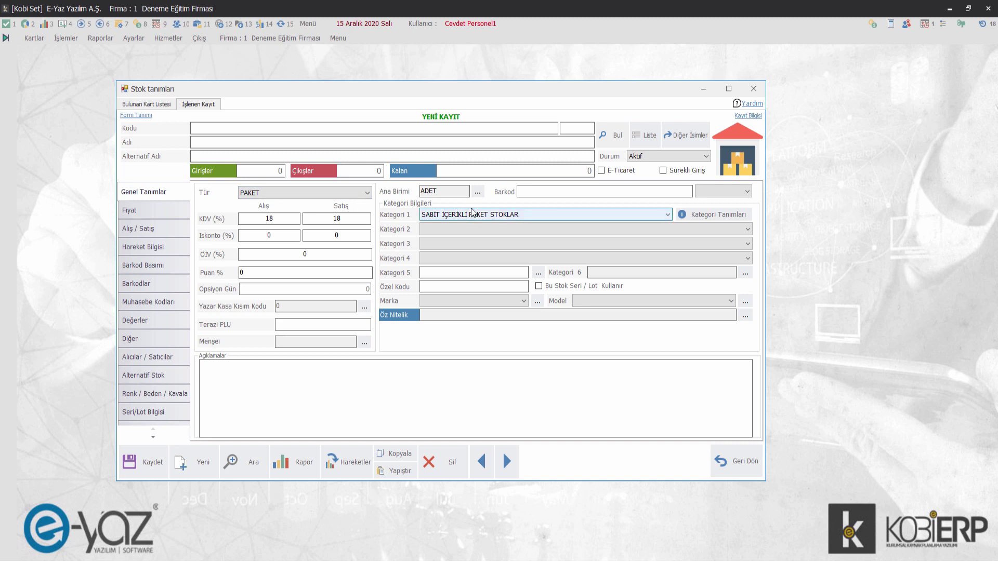
{"action": "left_click", "coordinate": [34, 39]}
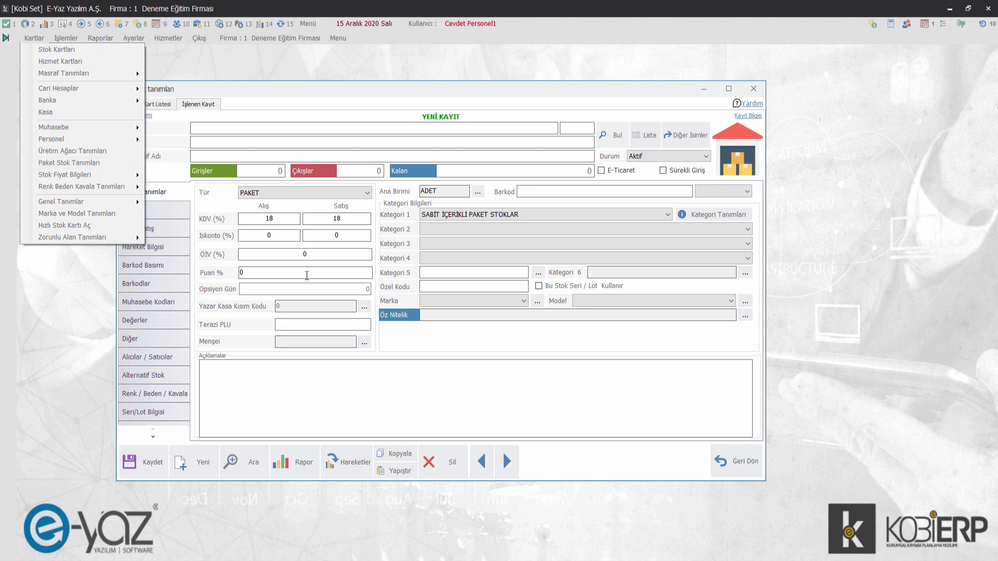
{"action": "left_click", "coordinate": [383, 275]}
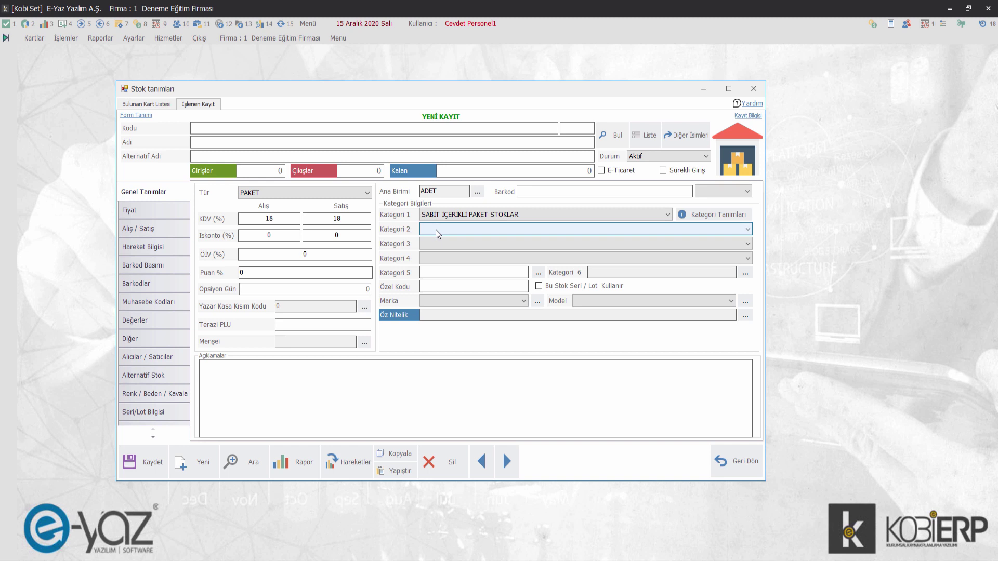
Add the second-level subcategory GIDA PAKETİ under SABİT İÇERİKLİ PAKET STOKLAR and return to the stock card
{"action": "left_click", "coordinate": [729, 214]}
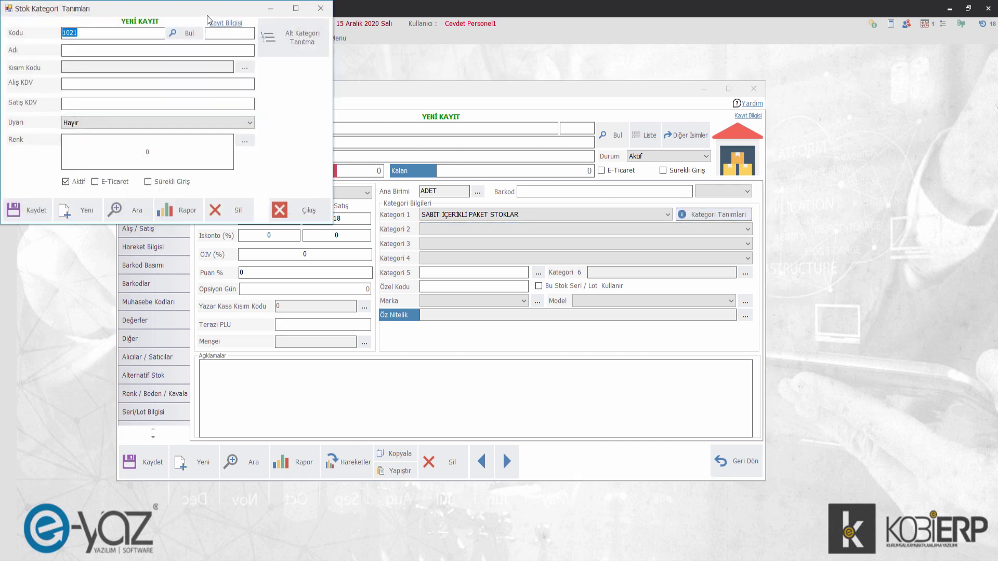
{"action": "left_click_drag", "start_coordinate": [207, 15], "coordinate": [417, 92]}
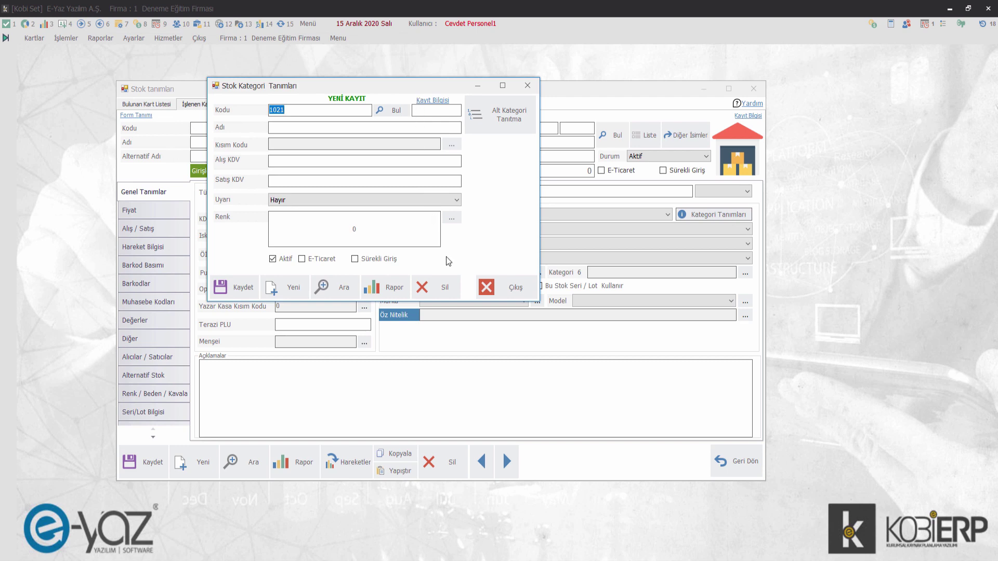
{"action": "left_click", "coordinate": [503, 121]}
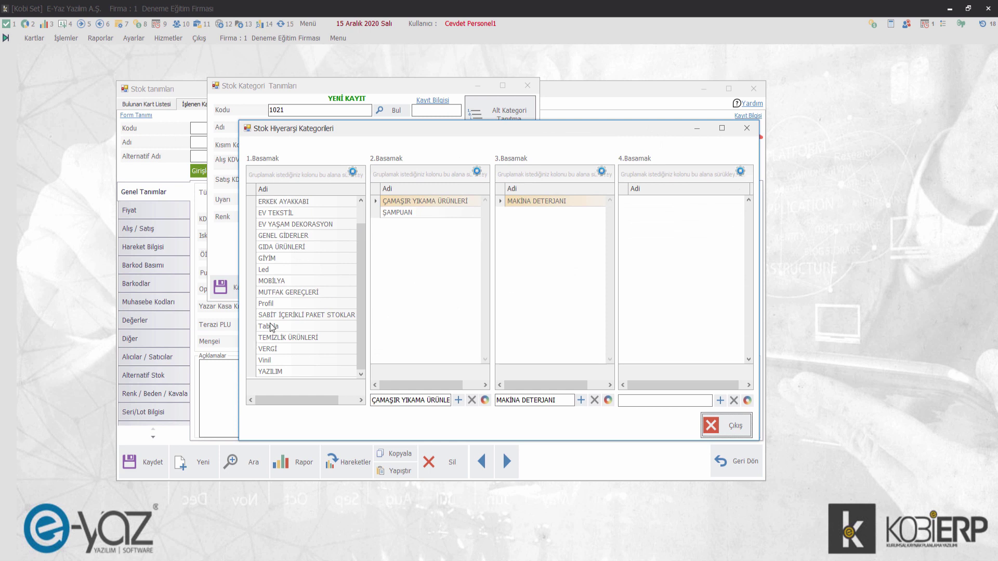
{"action": "left_click", "coordinate": [349, 316]}
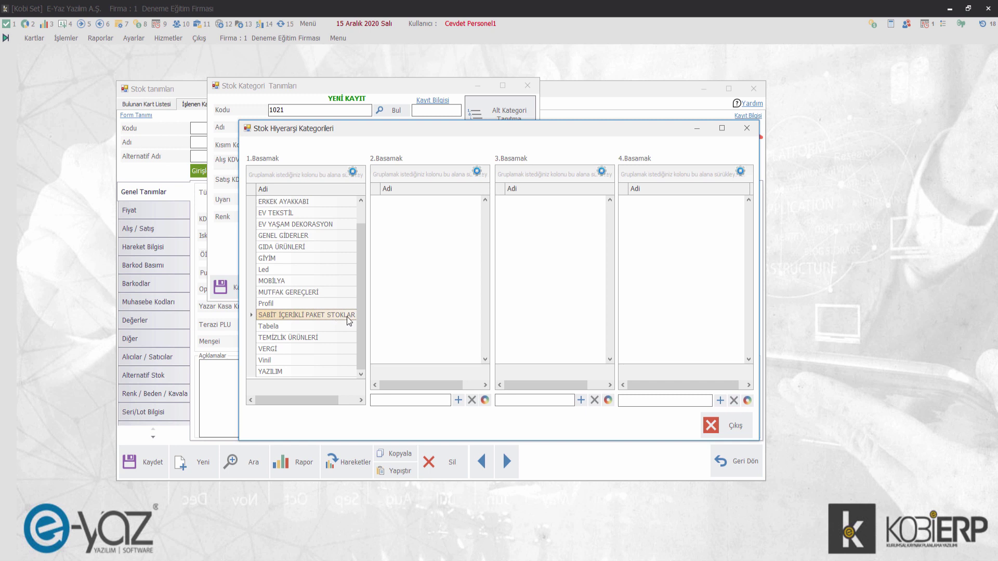
{"action": "left_click", "coordinate": [393, 399]}
{"action": "type", "text": "GIDA PAKET"}
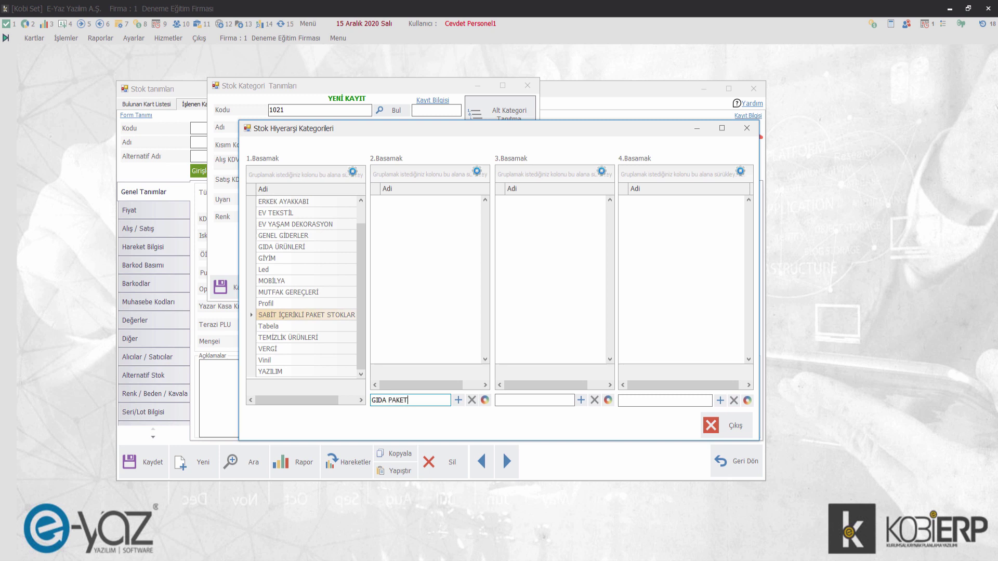
{"action": "type", "text": "İ"}
{"action": "left_click", "coordinate": [457, 401]}
{"action": "left_click", "coordinate": [740, 433]}
{"action": "left_click", "coordinate": [527, 85]}
Assign the card to SABİT İÇERİKLİ PAKET STOKLAR as Kategori 1 and GIDA PAKETİ as Kategori 2
{"action": "left_click", "coordinate": [464, 216]}
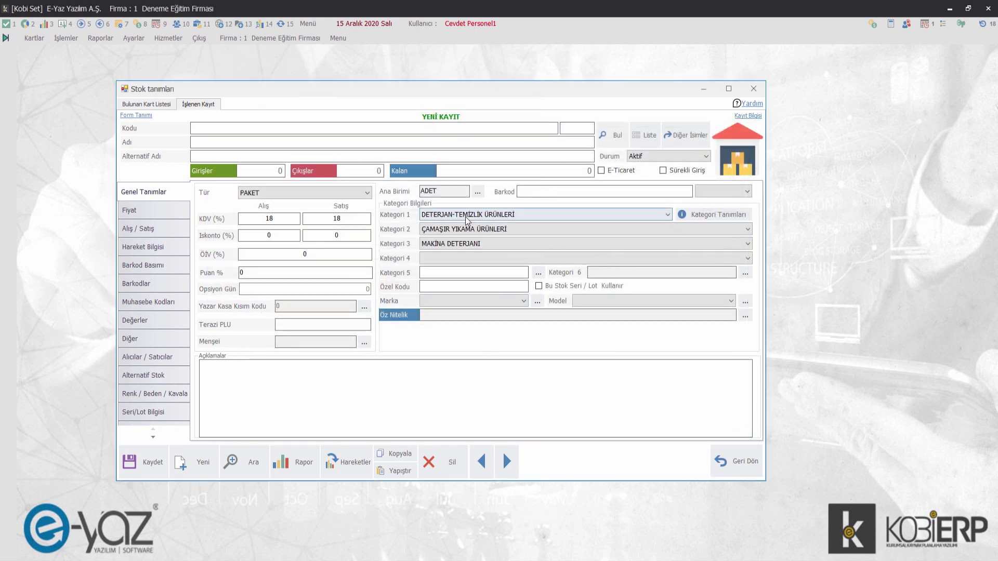
{"action": "left_click", "coordinate": [451, 331]}
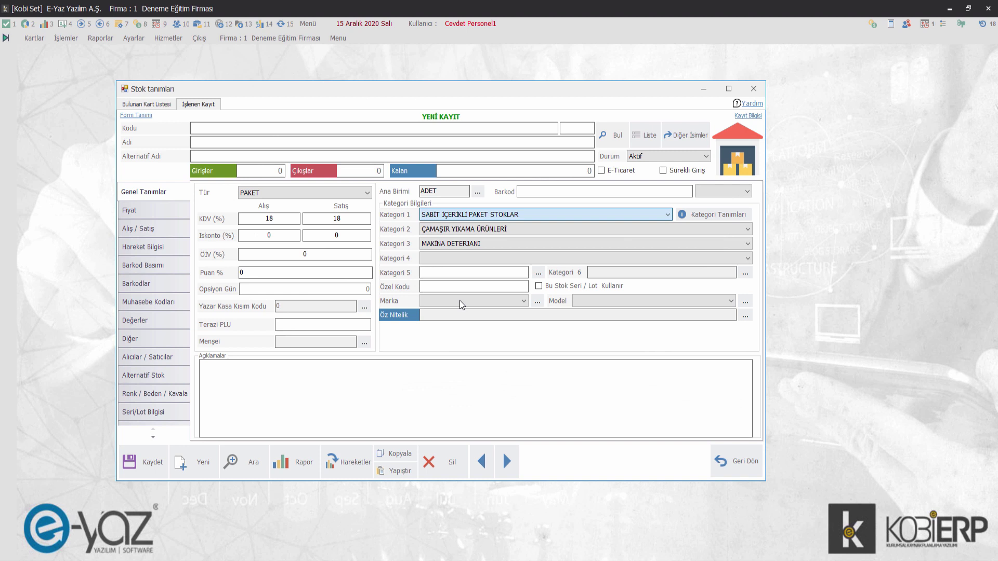
{"action": "left_click", "coordinate": [451, 232]}
{"action": "left_click", "coordinate": [450, 241]}
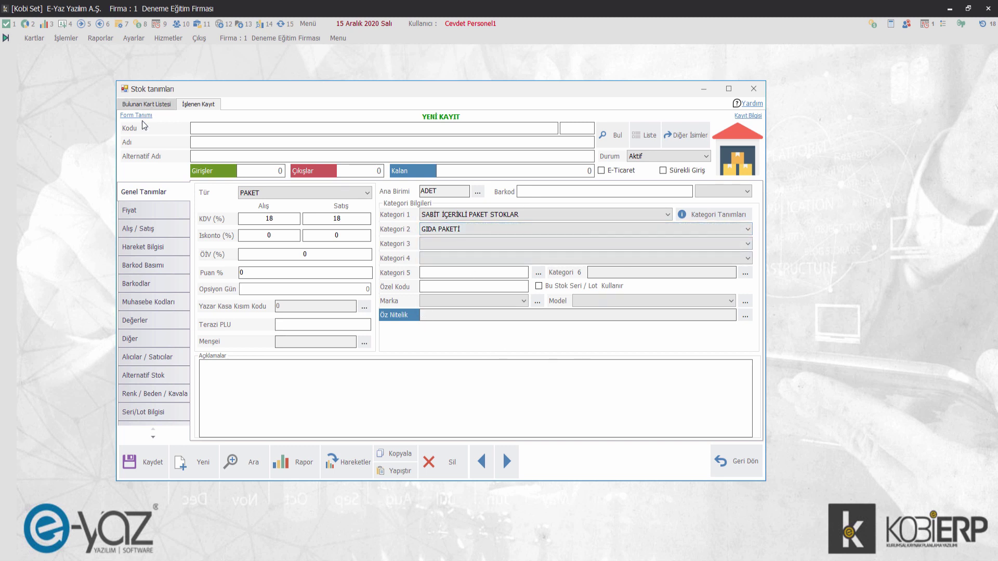
Enter 1020.45.001 as the stock card's code (Kodu)
{"action": "left_click", "coordinate": [213, 129]}
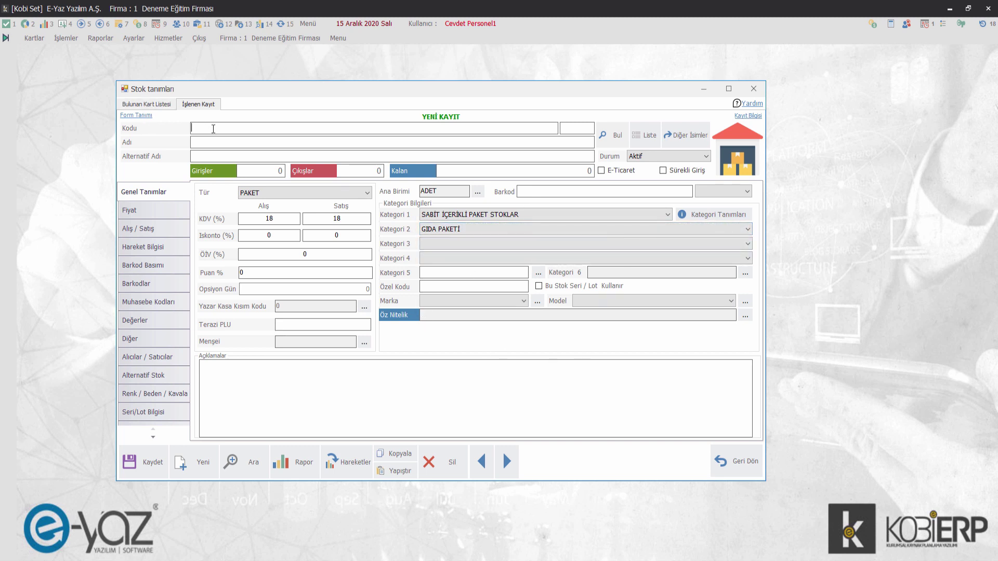
{"action": "type", "text": "1020.45"}
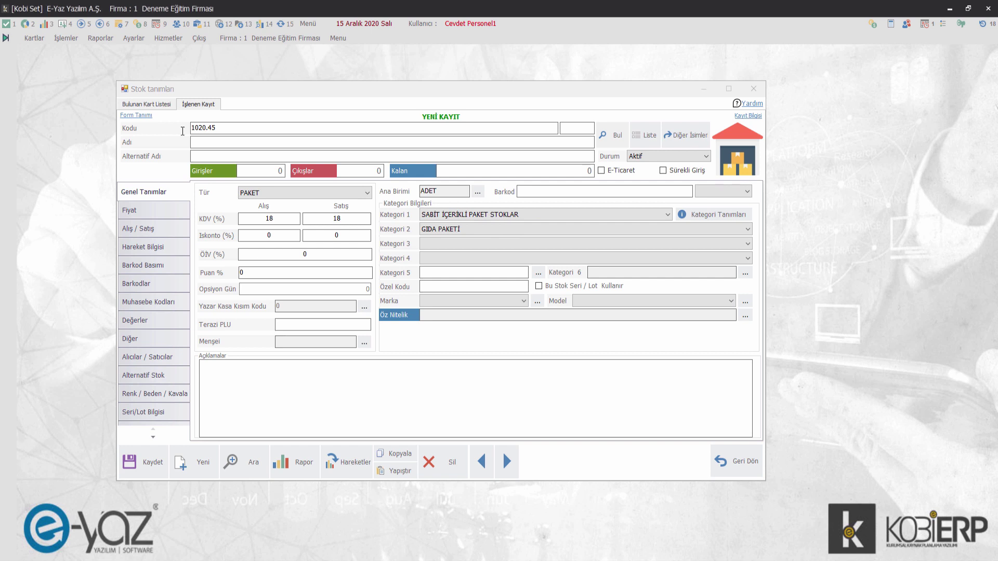
{"action": "double_click", "coordinate": [208, 128]}
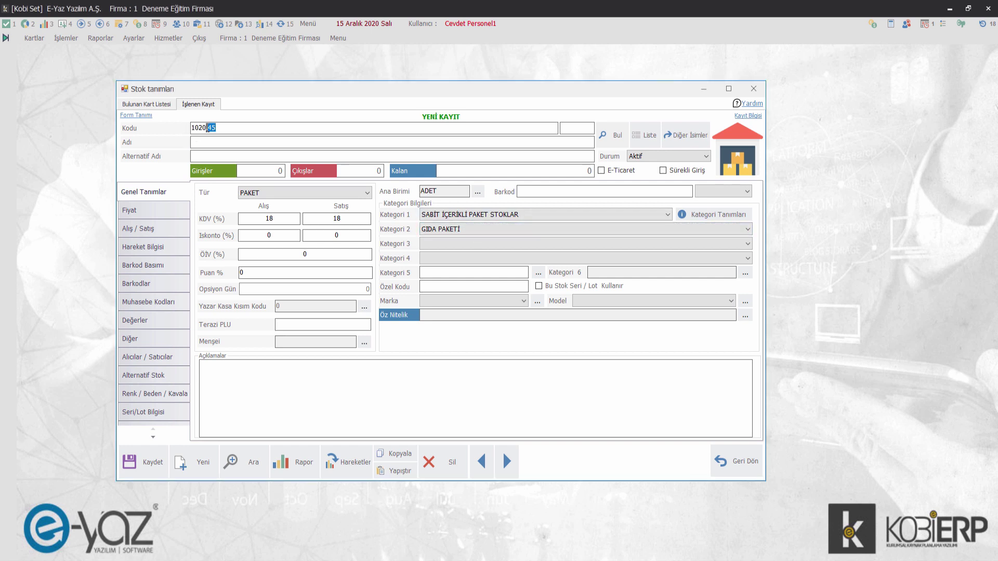
{"action": "left_click", "coordinate": [236, 125]}
{"action": "type", "text": ".001"}
Copy the package name Ramazan Gıda Paketi-2021 from the Word document into the stock card's name field (Adı)
{"action": "key", "text": "alt+Tab"}
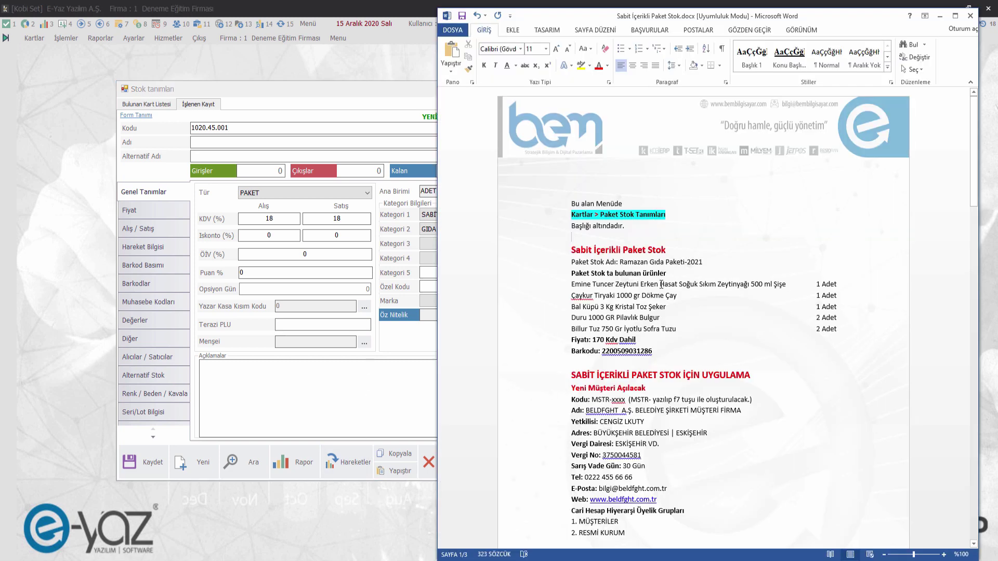
{"action": "left_click_drag", "start_coordinate": [711, 256], "coordinate": [644, 229]}
{"action": "left_click_drag", "start_coordinate": [702, 262], "coordinate": [624, 259]}
{"action": "key", "text": "ctrl+c"}
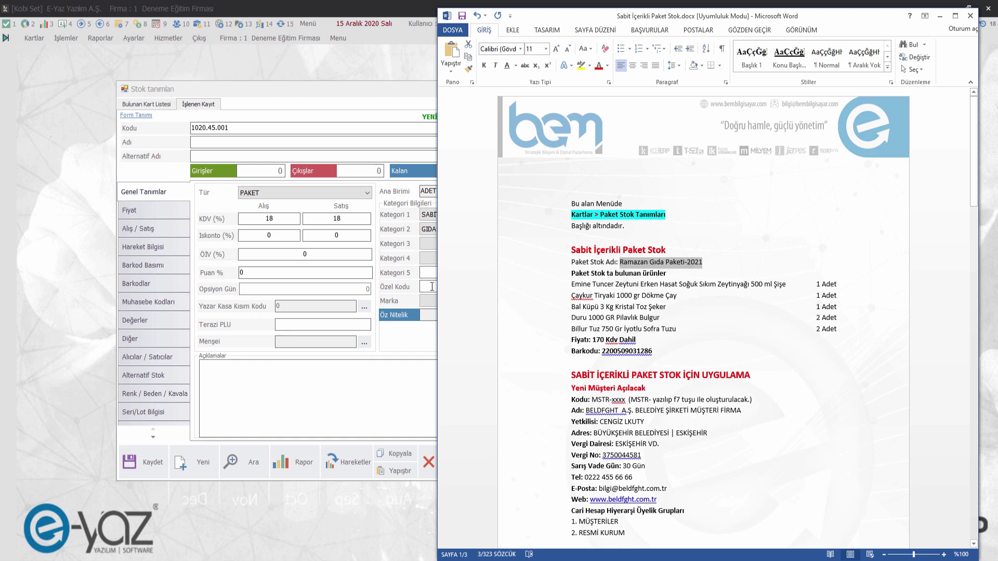
{"action": "left_click", "coordinate": [331, 145]}
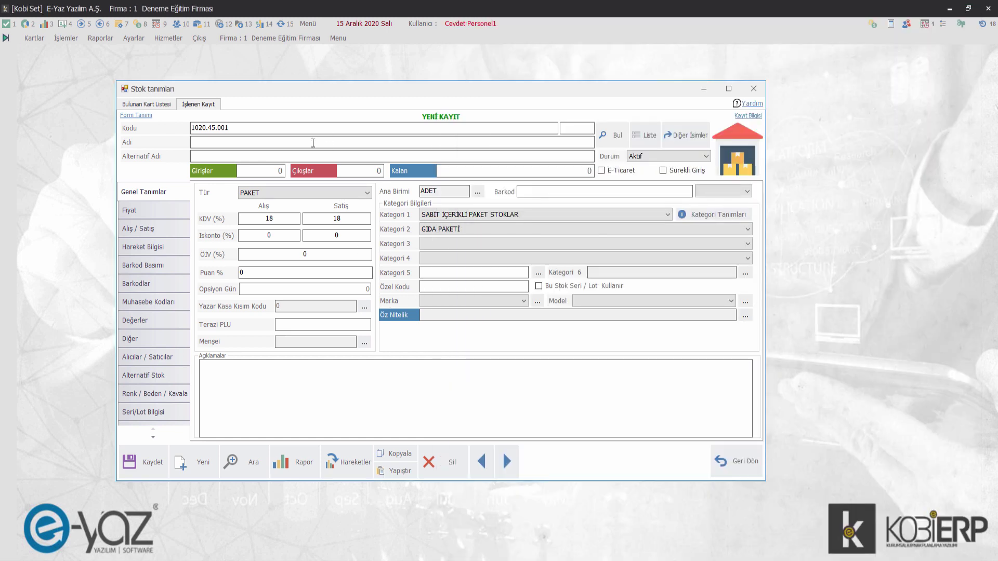
{"action": "key", "text": "ctrl+v"}
Select PAKET as the card type again and generate an EAN13 barcode for the card
{"action": "left_click", "coordinate": [260, 197]}
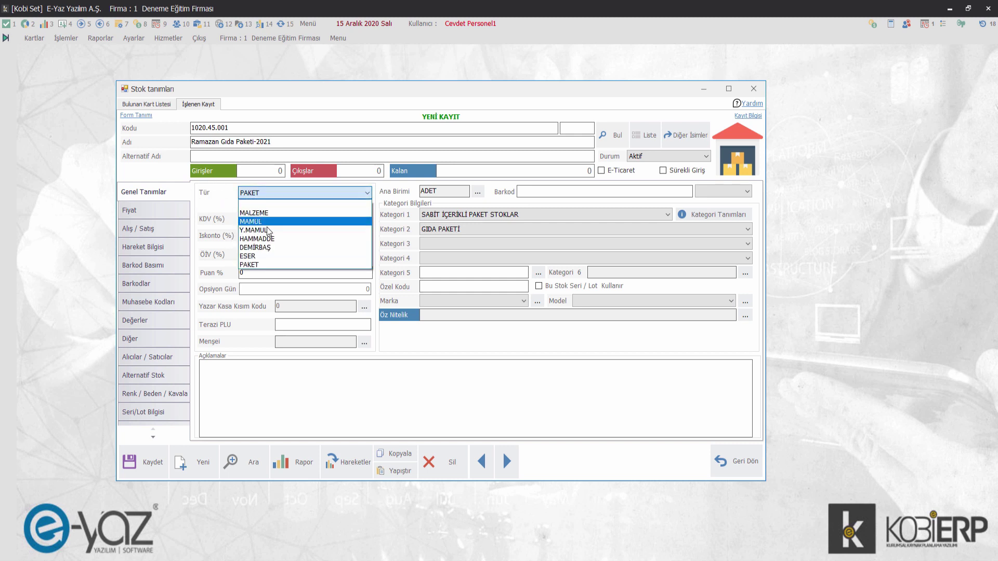
{"action": "left_click", "coordinate": [265, 262]}
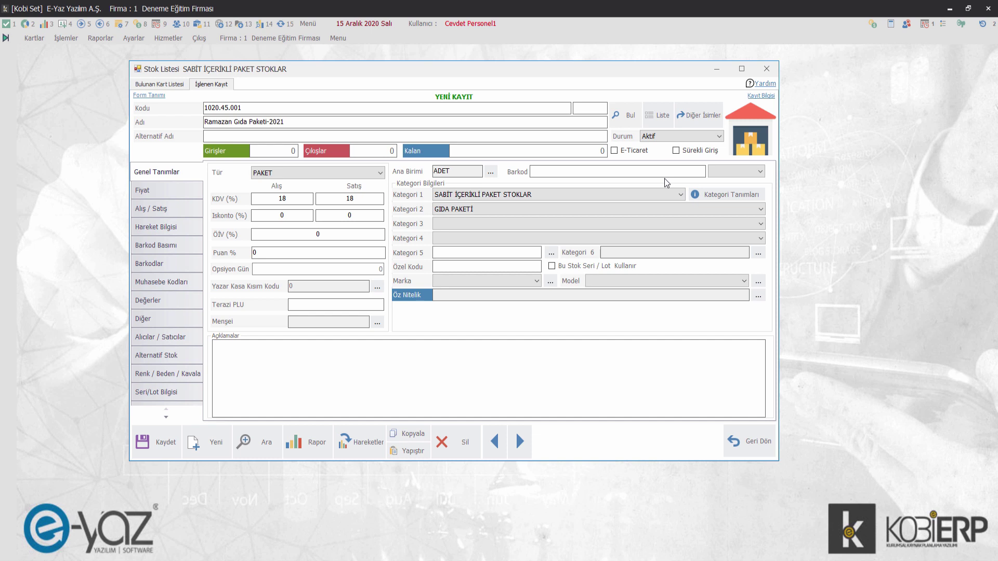
{"action": "key", "text": "F2"}
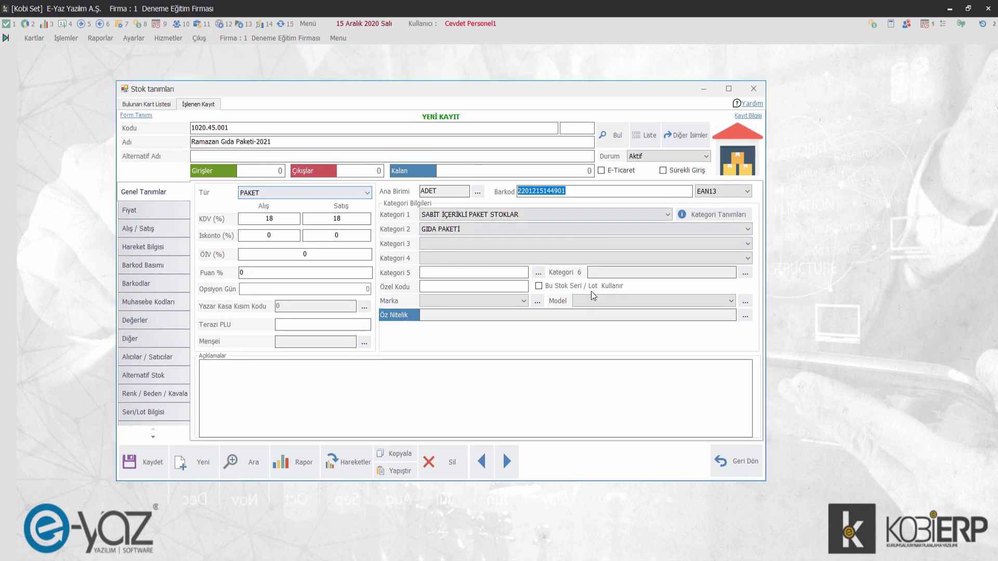
Set the purchase price to 120.00 TRY and the sales price to 170.00 TRY, and save the stock card
{"action": "left_click", "coordinate": [151, 210]}
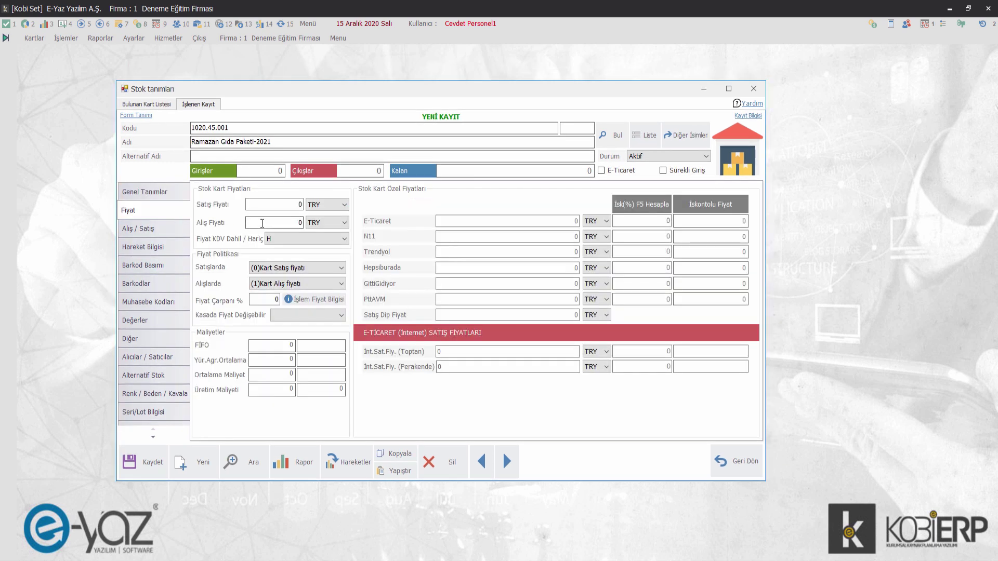
{"action": "left_click", "coordinate": [262, 223]}
{"action": "left_click", "coordinate": [275, 205]}
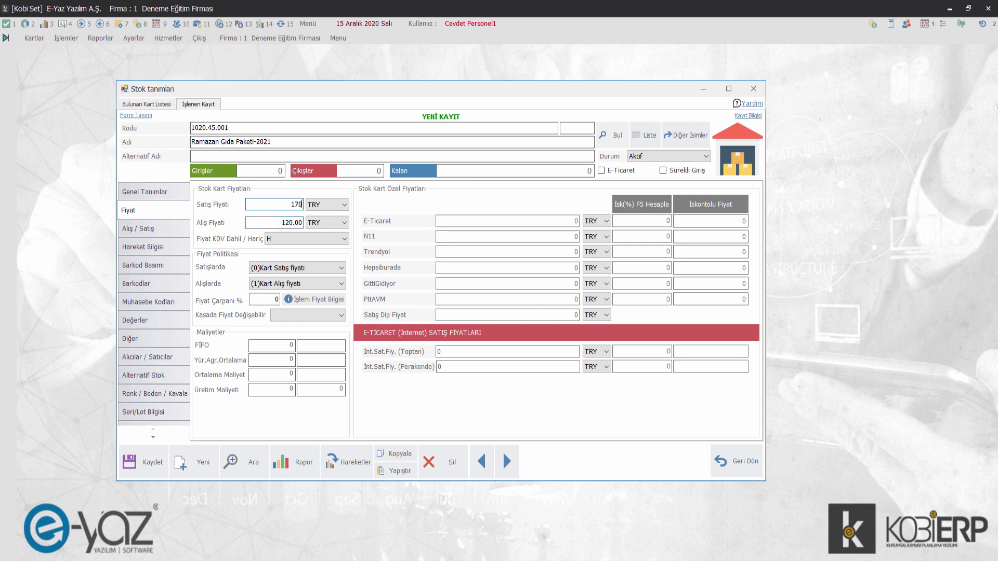
{"action": "key", "text": "Tab"}
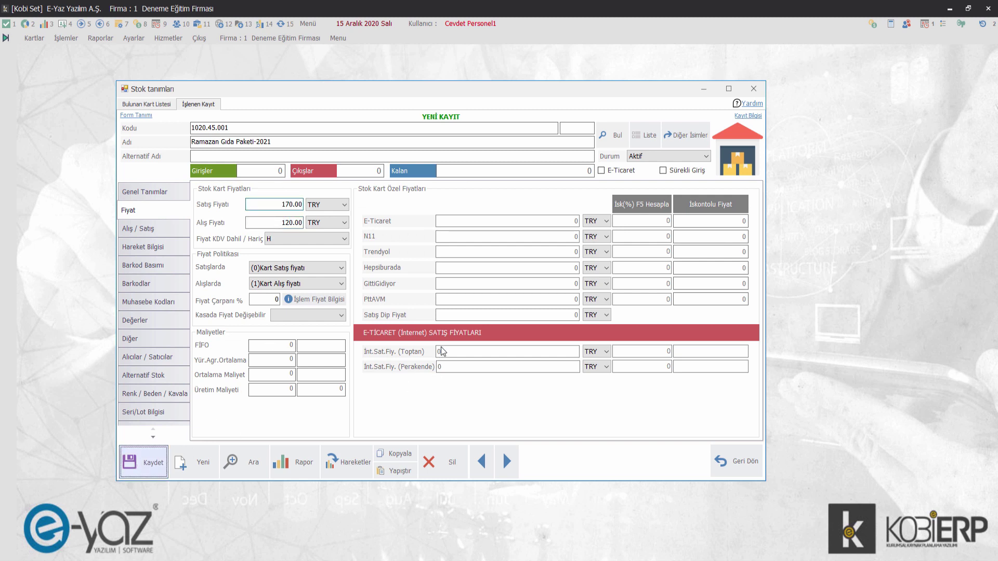
{"action": "key", "text": "Return"}
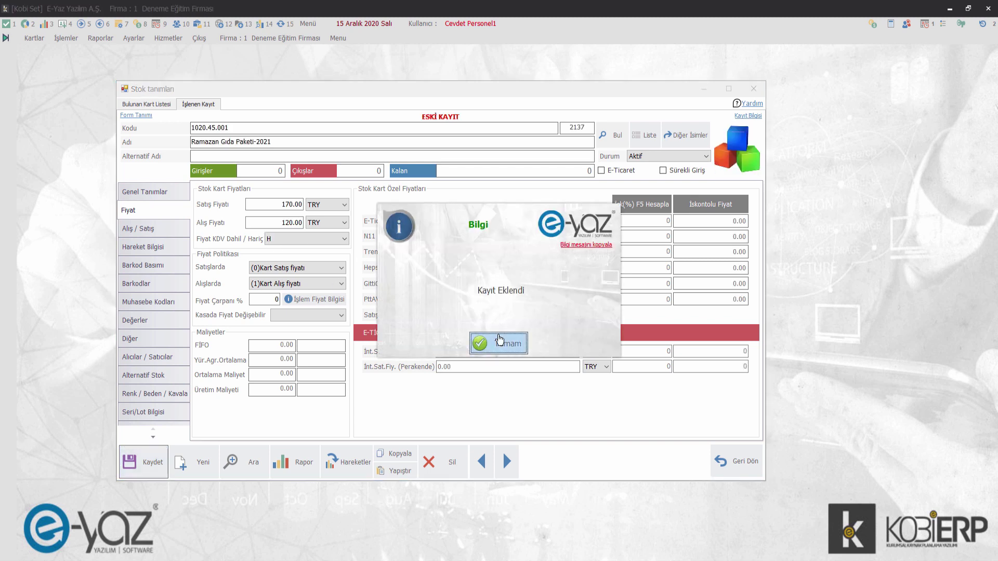
{"action": "left_click", "coordinate": [509, 344]}
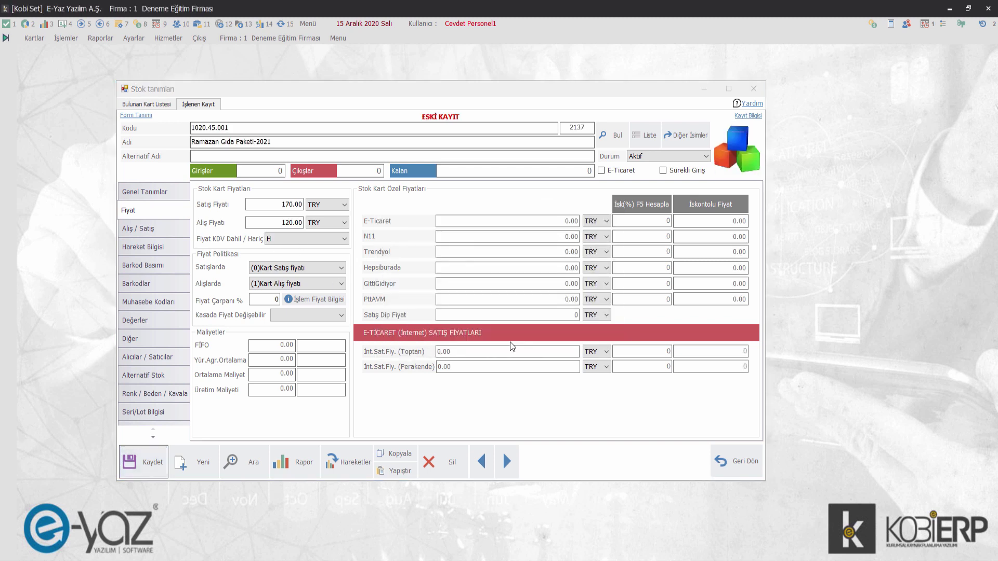
Return to the stock card list and list all stock cards without any filter
{"action": "key", "text": "Escape"}
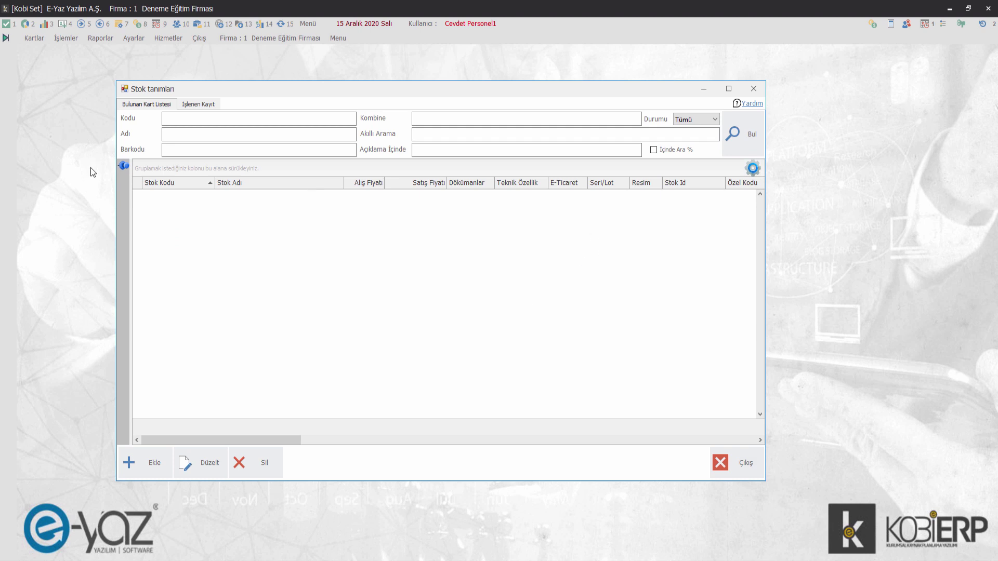
{"action": "left_click_drag", "start_coordinate": [132, 184], "coordinate": [232, 184]}
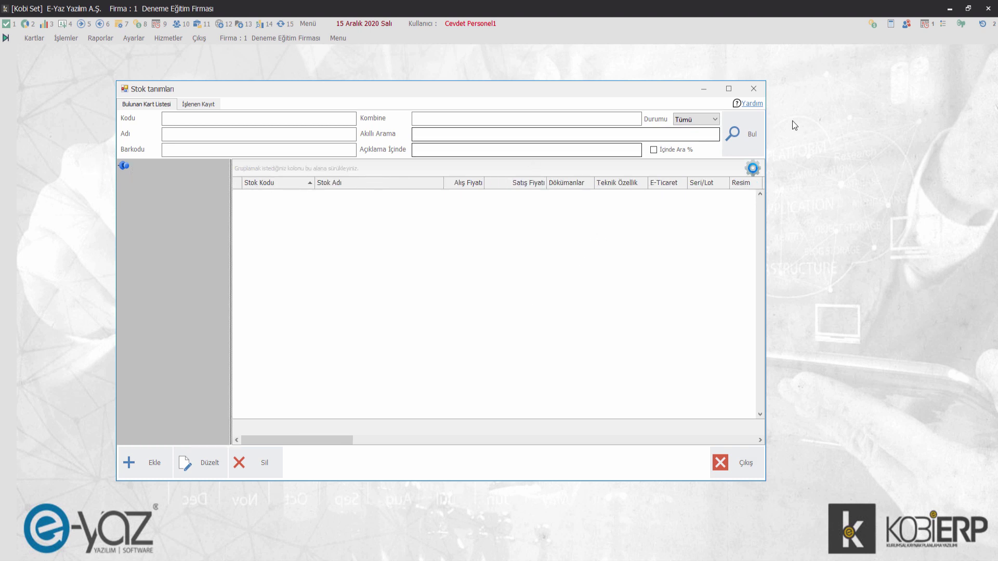
{"action": "left_click", "coordinate": [754, 136]}
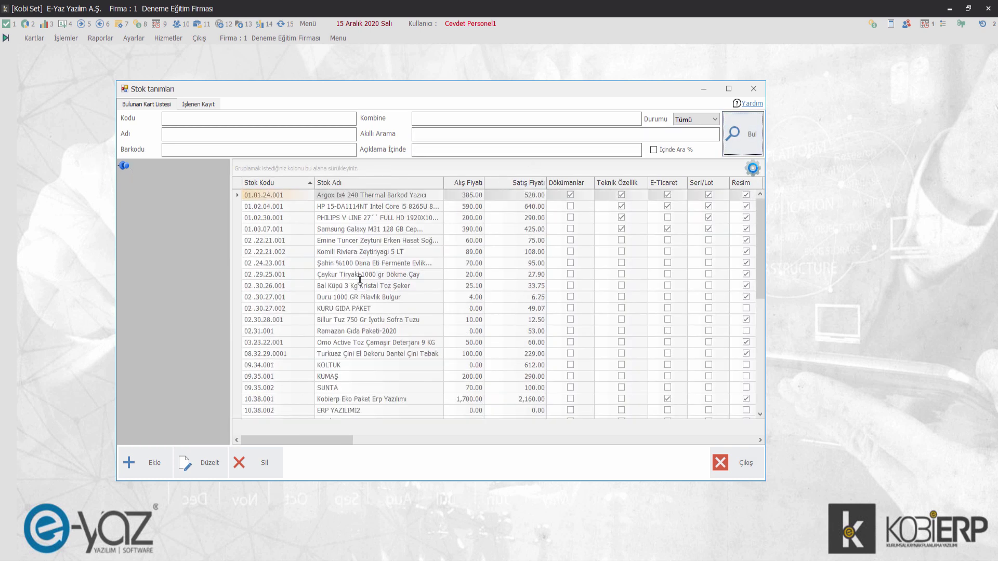
Filter the stock cards by the group SABİT İÇERİKLİ PAKET STOKLAR > GIDA PAKETİ to check the new card, and close the list
{"action": "scroll", "coordinate": [488, 309], "scroll_direction": "down", "scroll_amount": 1}
{"action": "scroll", "coordinate": [488, 309], "scroll_direction": "down", "scroll_amount": 2}
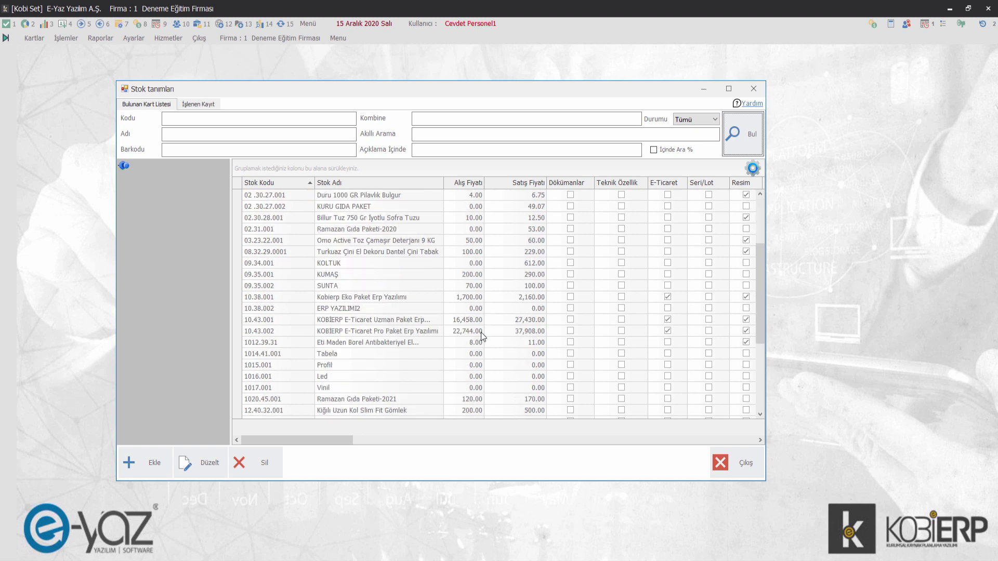
{"action": "left_click", "coordinate": [123, 166]}
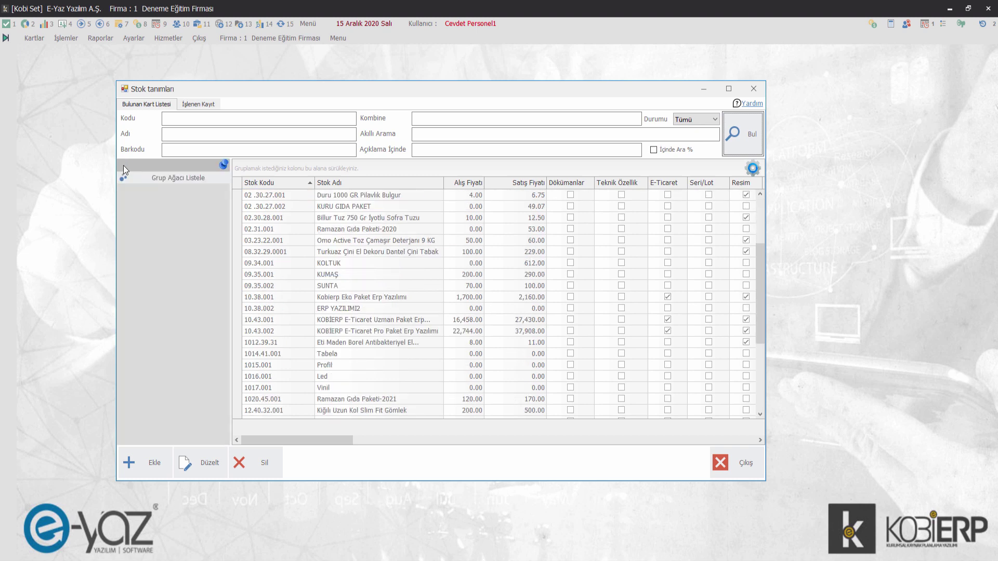
{"action": "left_click", "coordinate": [179, 179]}
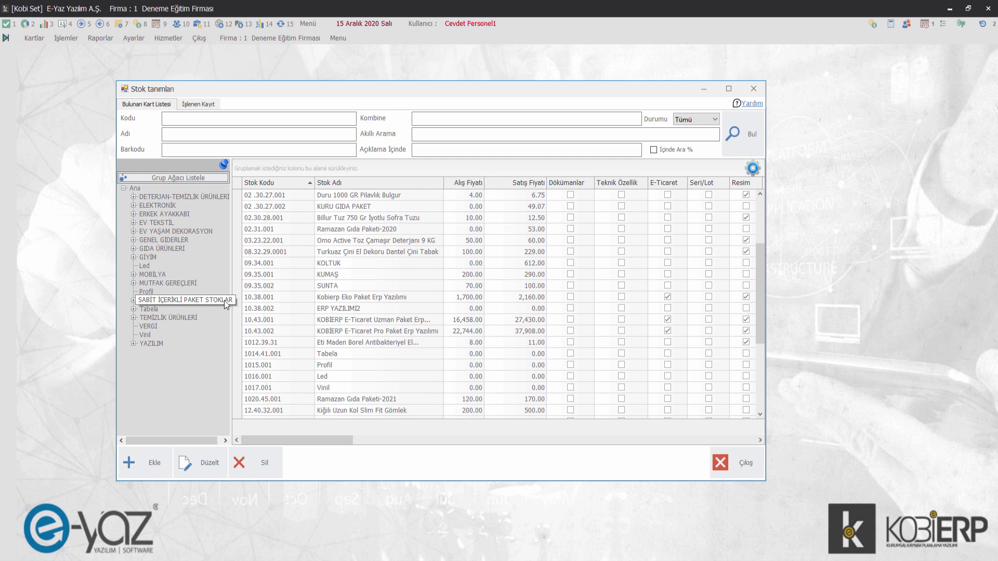
{"action": "double_click", "coordinate": [161, 300]}
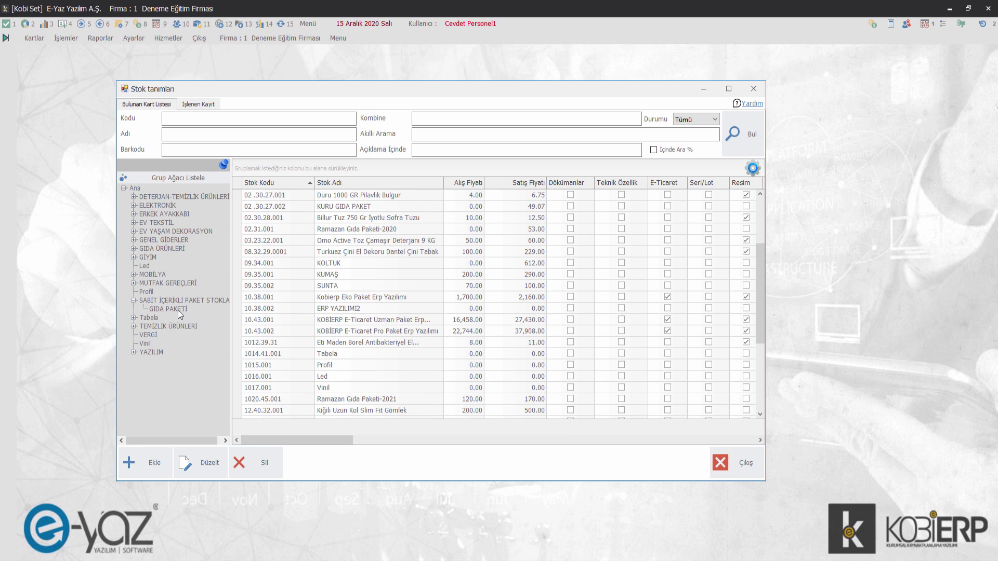
{"action": "left_click", "coordinate": [171, 309]}
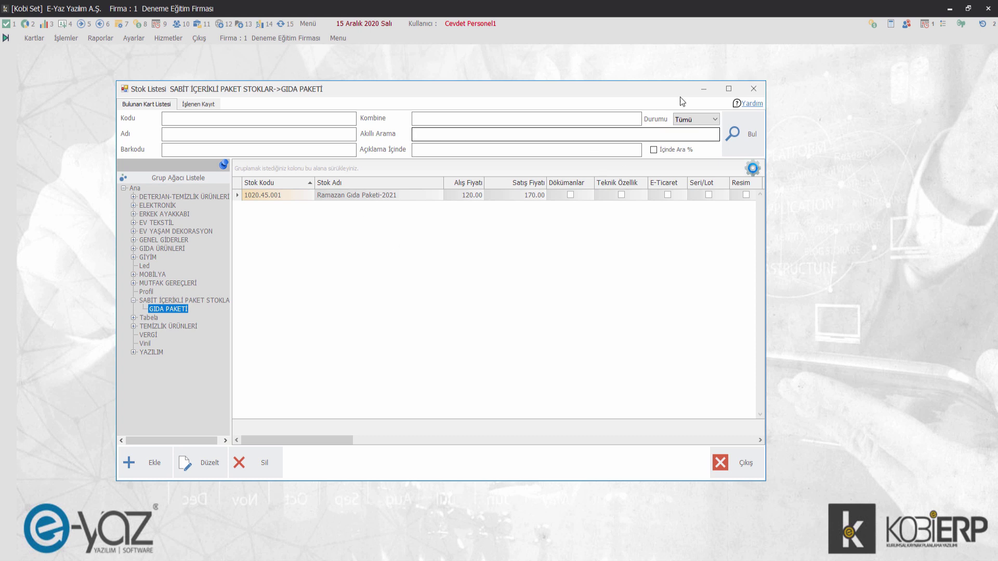
{"action": "left_click", "coordinate": [753, 89]}
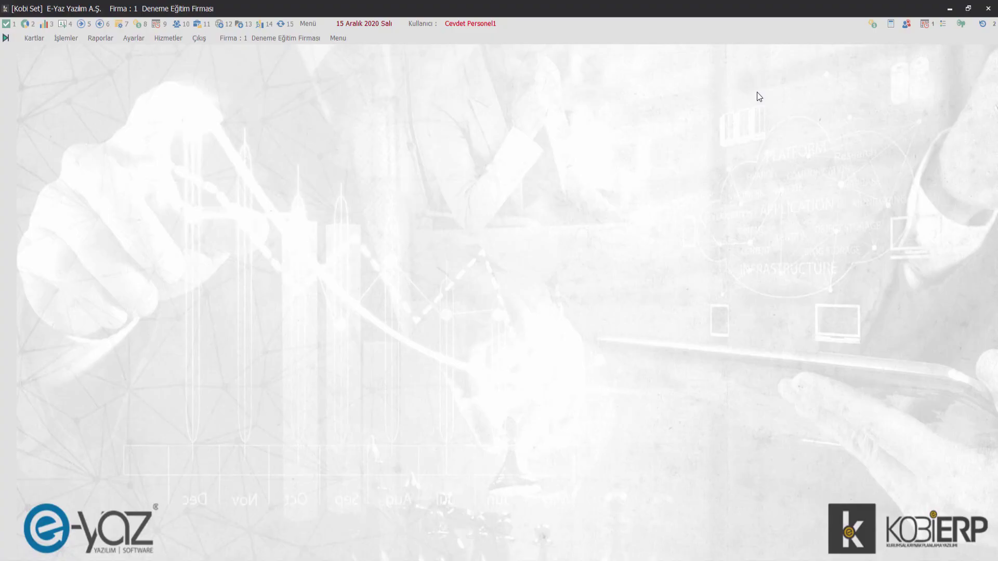
Start a new package stock record in the package stock definitions (Paket Stok Tanımları)
{"action": "left_click", "coordinate": [34, 38]}
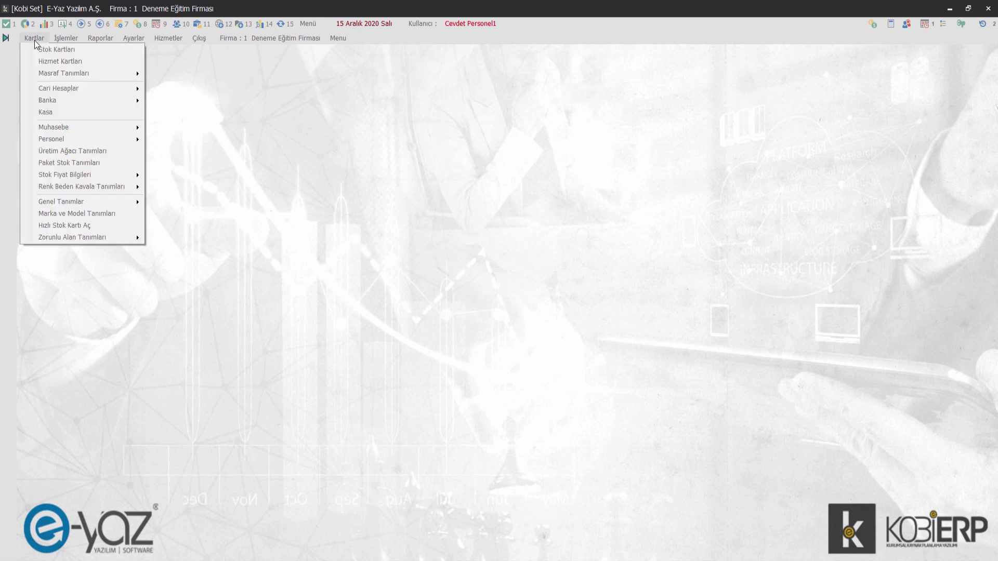
{"action": "left_click", "coordinate": [56, 163]}
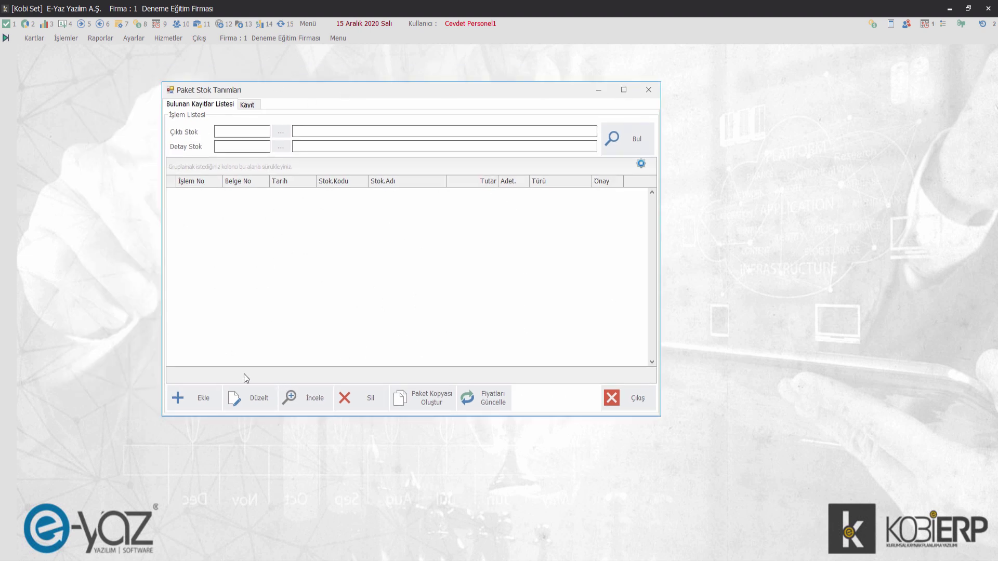
{"action": "left_click", "coordinate": [203, 399]}
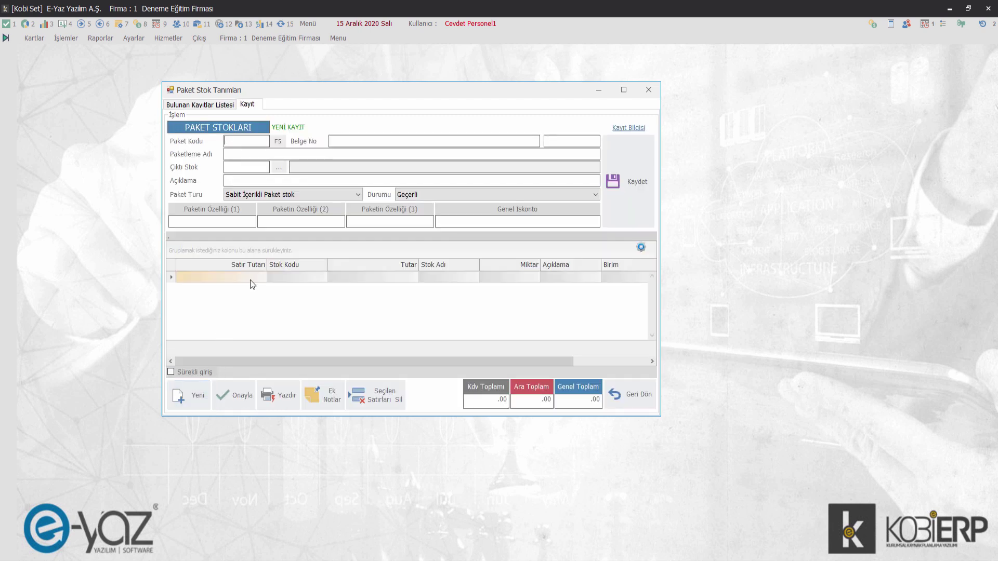
{"action": "left_click_drag", "start_coordinate": [350, 94], "coordinate": [358, 80]}
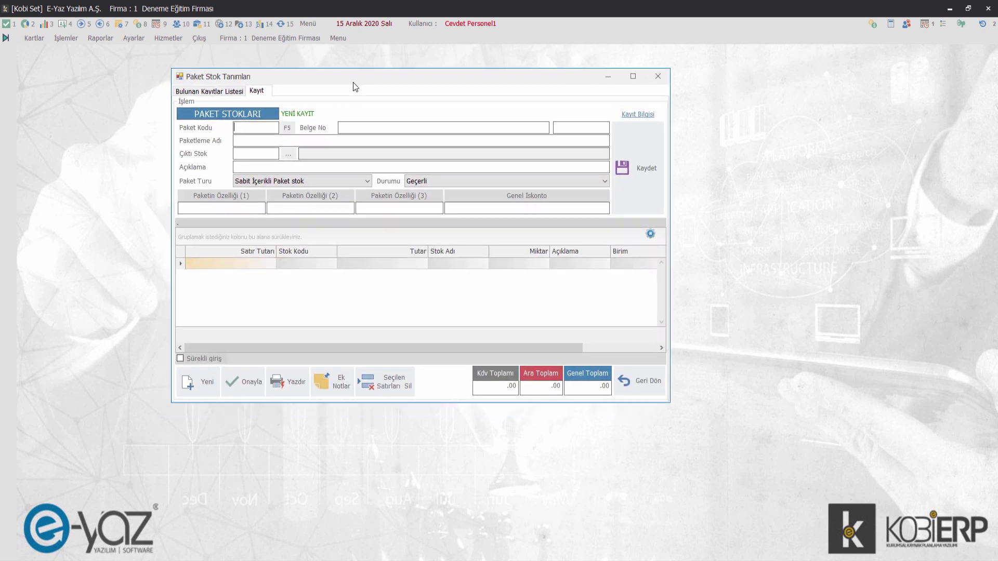
Generate the package code (Paket Kodu) automatically and copy it into the document number field (Belge No)
{"action": "left_click", "coordinate": [287, 130]}
{"action": "double_click", "coordinate": [273, 126]}
{"action": "key", "text": "ctrl+c"}
{"action": "left_click", "coordinate": [350, 127]}
{"action": "key", "text": "ctrl+v"}
Copy the name Ramazan Gıda Paketi-2021 from the Word document into the packaging name field (Paketleme Adı)
{"action": "key", "text": "alt+Tab"}
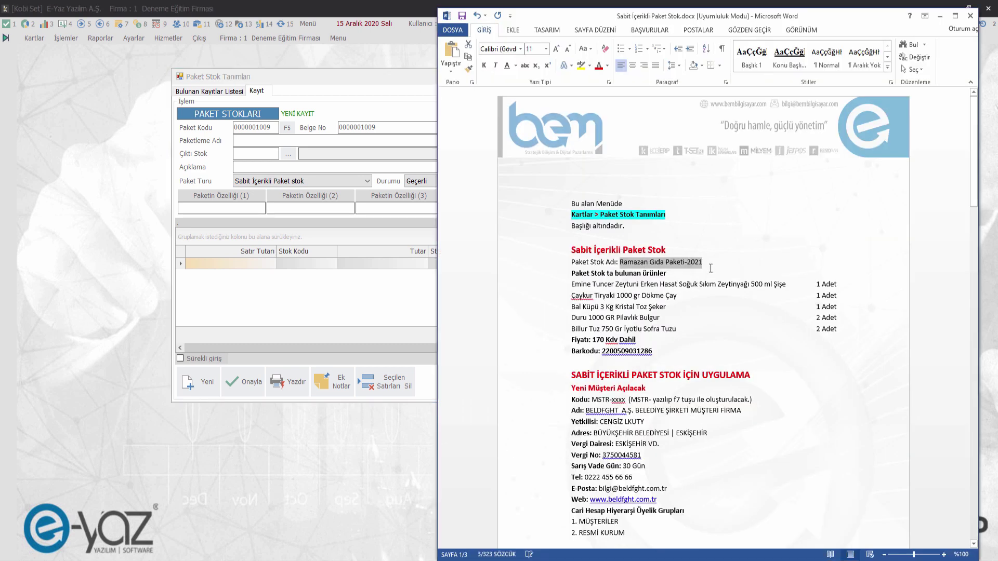
{"action": "left_click", "coordinate": [249, 308]}
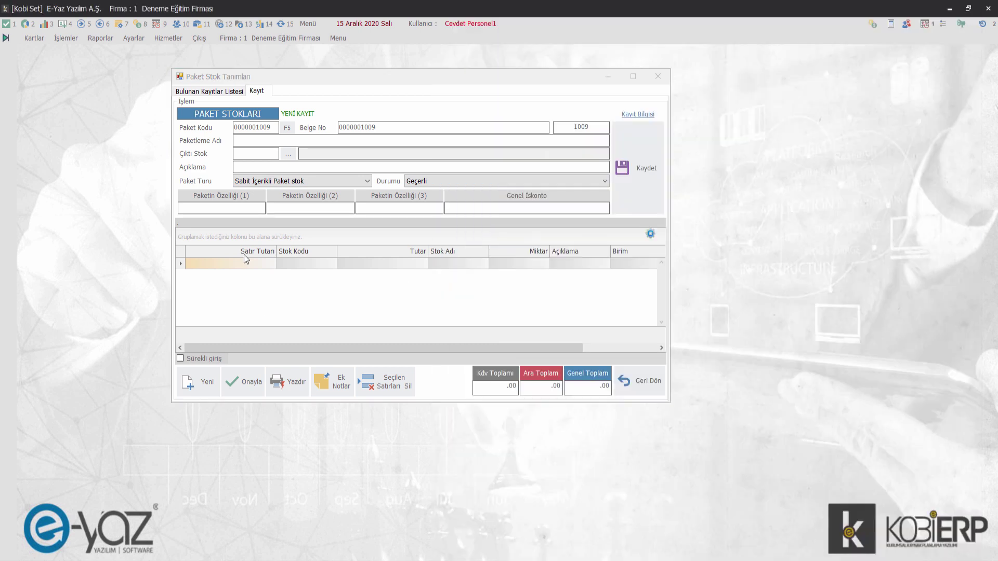
{"action": "left_click", "coordinate": [238, 144]}
{"action": "key", "text": "ctrl+v"}
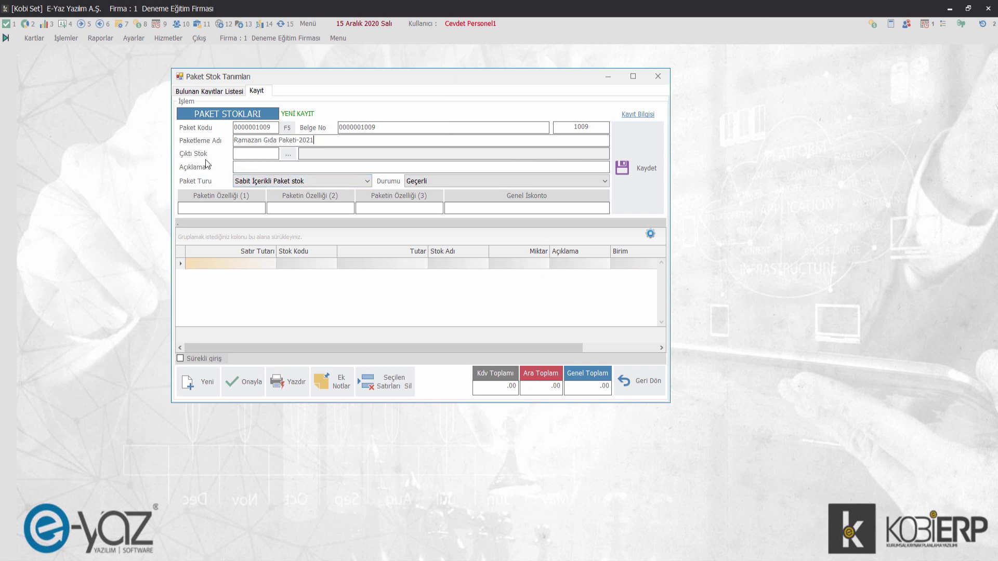
Choose Ramazan Gıda Paketi-2021 from the SABİT İÇERİKLİ PAKET STOKLAR group as the output stock (Çıktı Stok)
{"action": "left_click", "coordinate": [288, 154]}
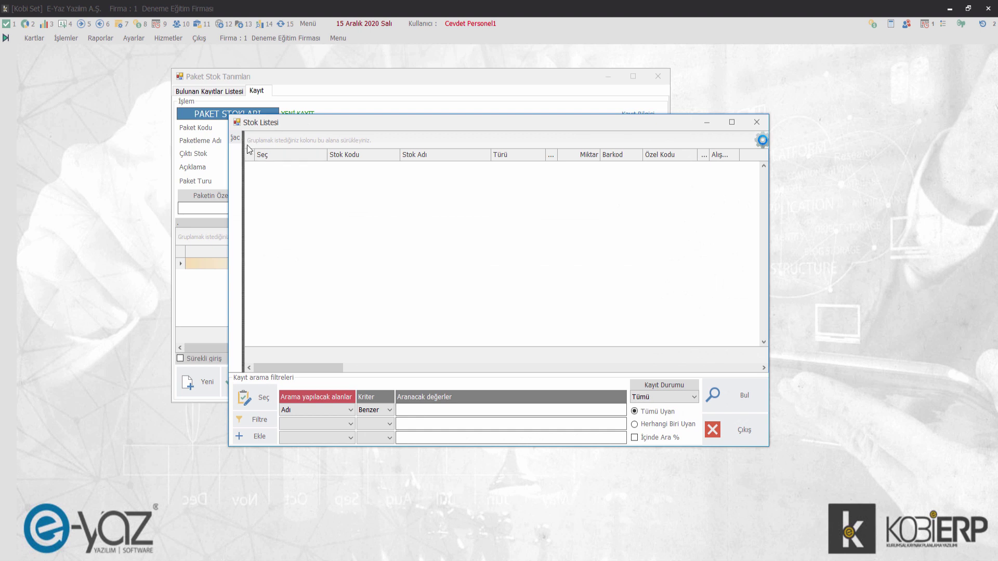
{"action": "left_click", "coordinate": [283, 138]}
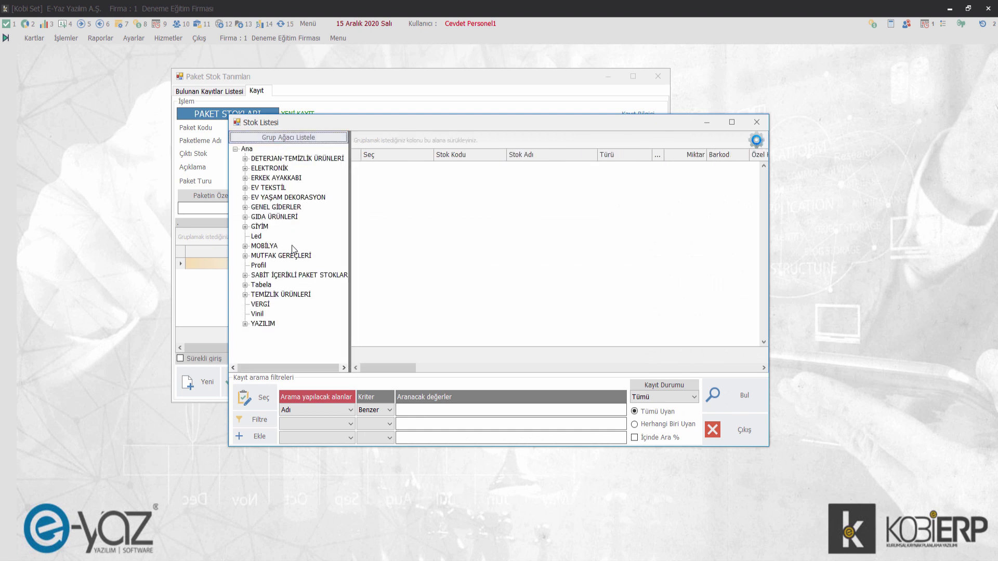
{"action": "left_click", "coordinate": [298, 275]}
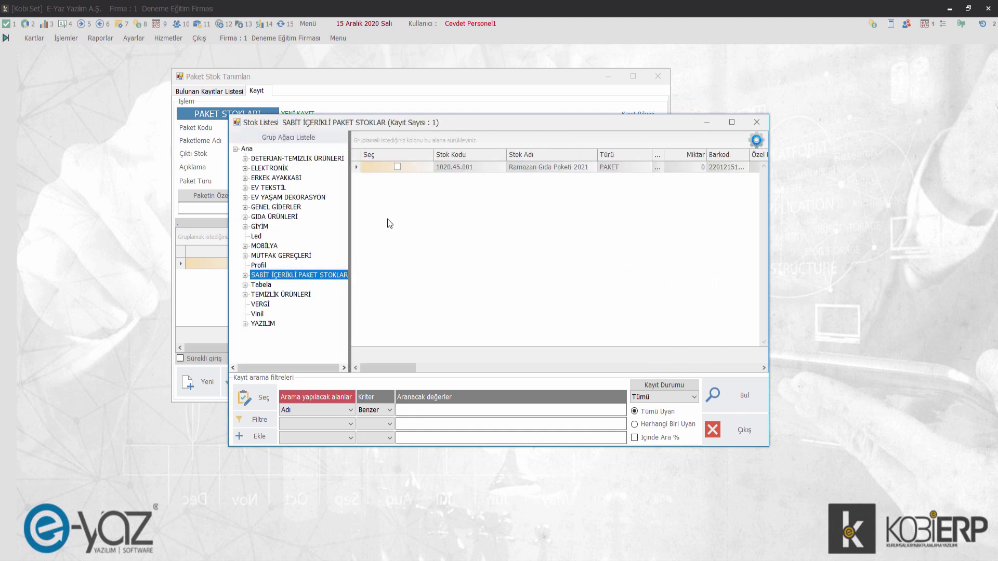
{"action": "left_click", "coordinate": [397, 167]}
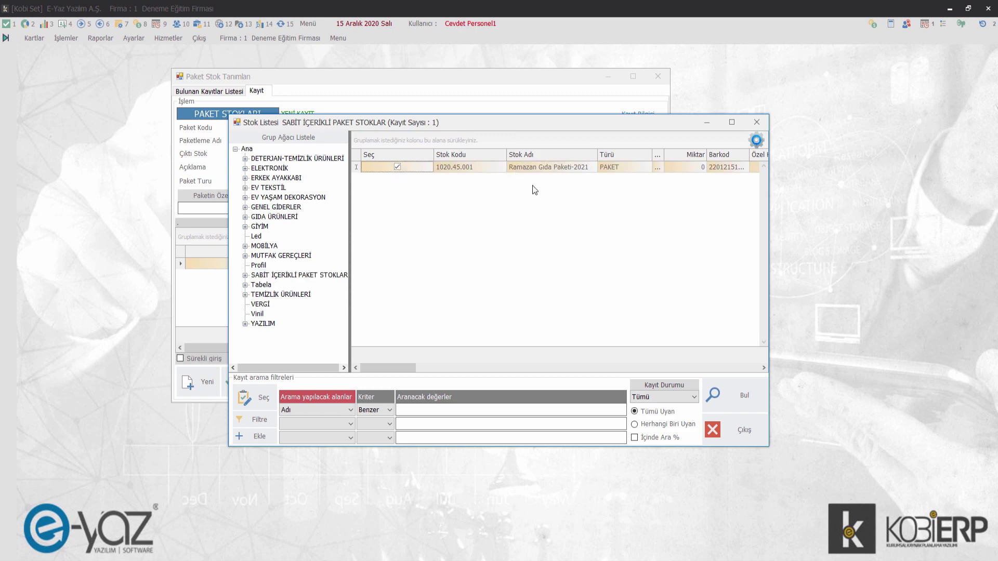
{"action": "left_click", "coordinate": [246, 400]}
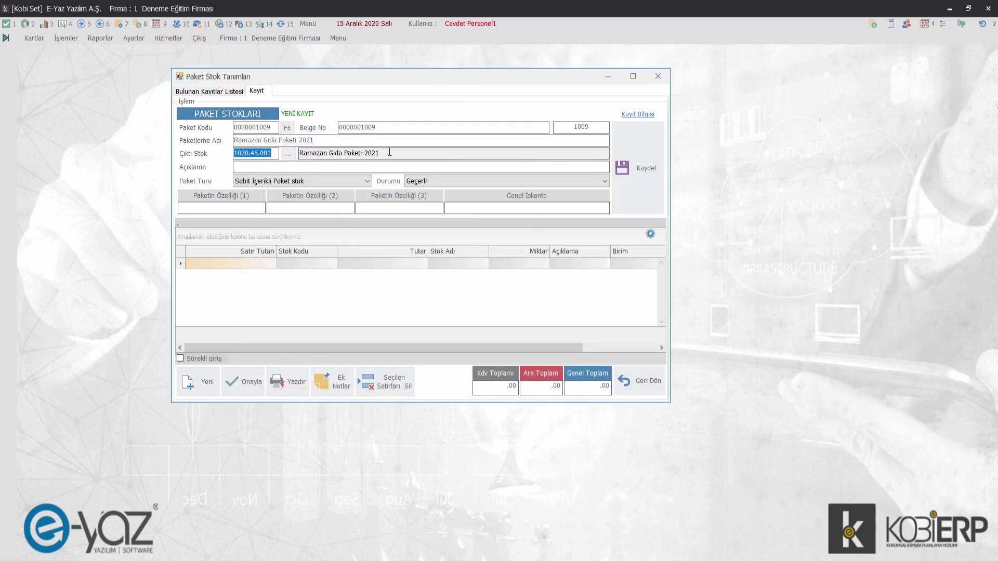
Set the package type (Paket Turu) to Sabit İçerikli Paket stok and save the package record
{"action": "left_click", "coordinate": [295, 168]}
{"action": "left_click", "coordinate": [258, 182]}
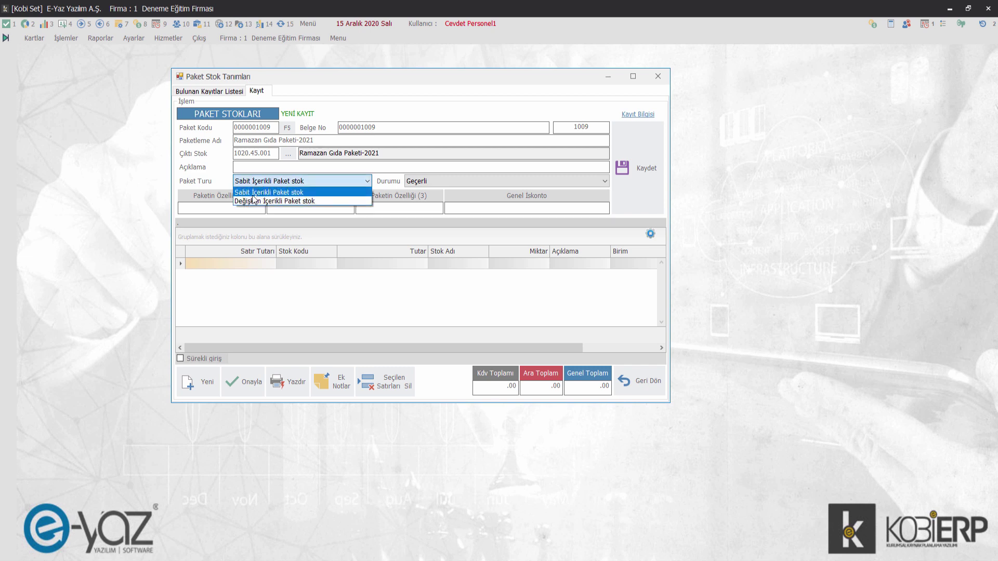
{"action": "left_click", "coordinate": [288, 193]}
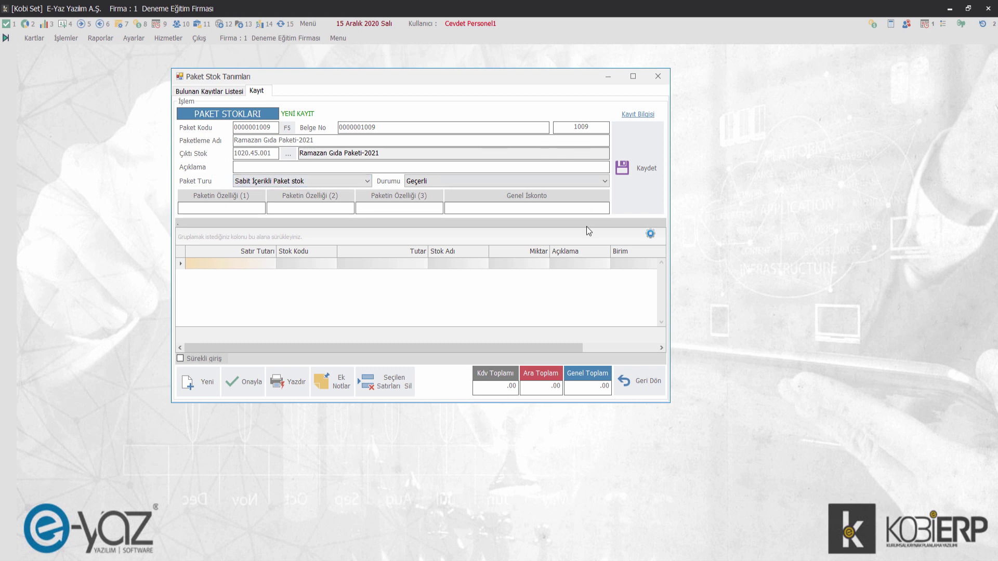
{"action": "left_click", "coordinate": [656, 183]}
{"action": "left_click", "coordinate": [514, 346]}
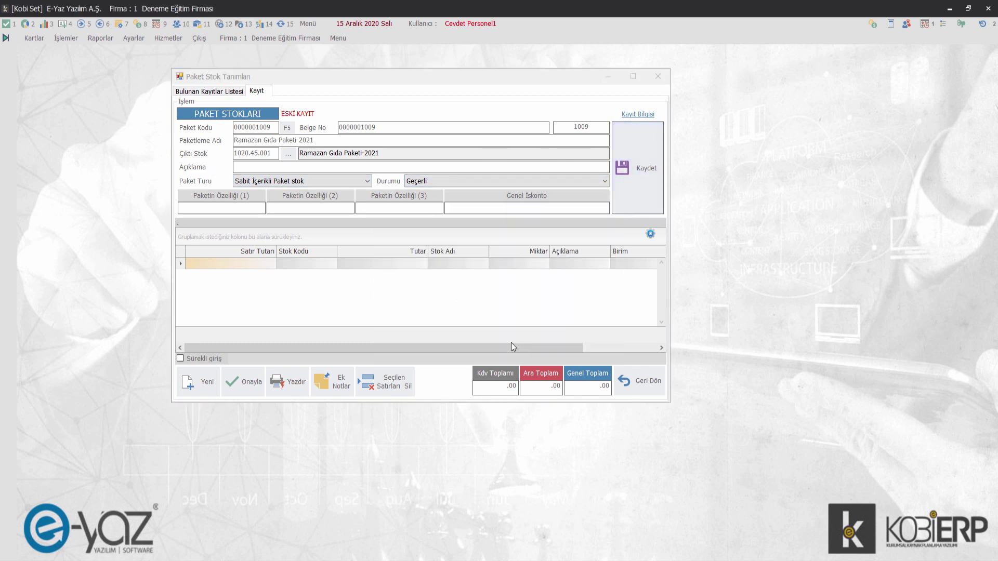
Open the stock selection list with its group tree for the first content line, and consult the package's product list in the Word document
{"action": "left_click", "coordinate": [311, 261]}
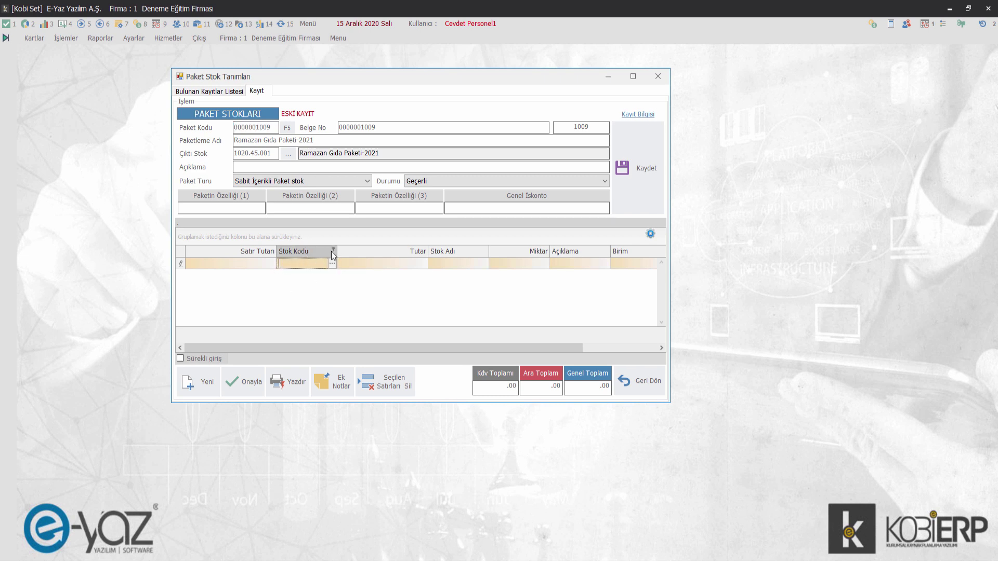
{"action": "left_click", "coordinate": [333, 264]}
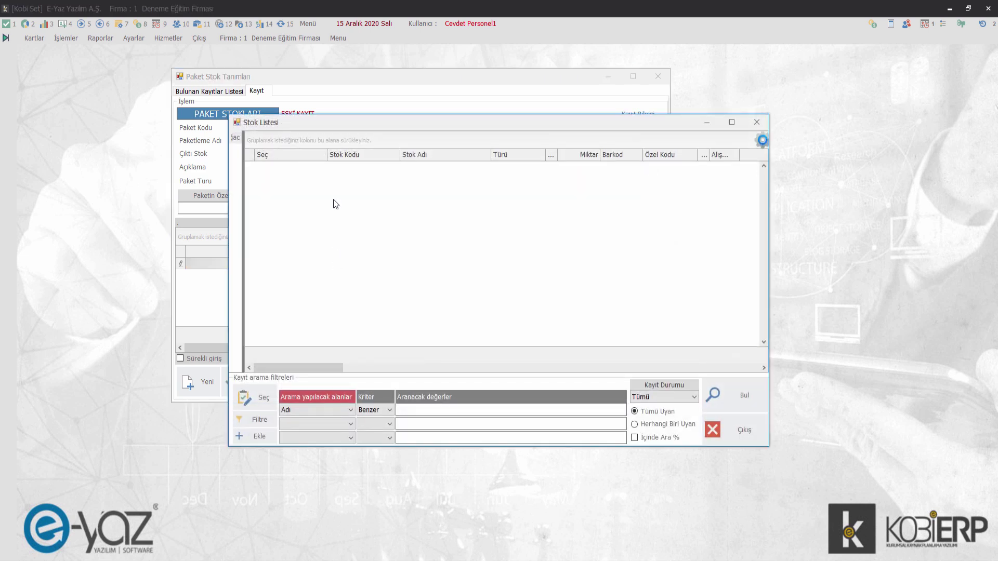
{"action": "left_click_drag", "start_coordinate": [360, 126], "coordinate": [332, 96]}
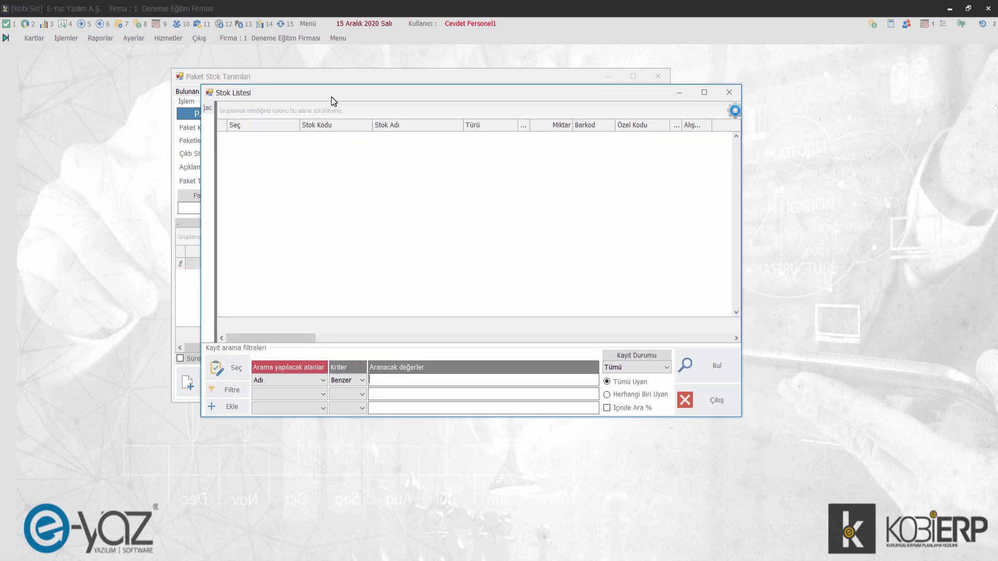
{"action": "left_click", "coordinate": [215, 110]}
{"action": "left_click", "coordinate": [249, 108]}
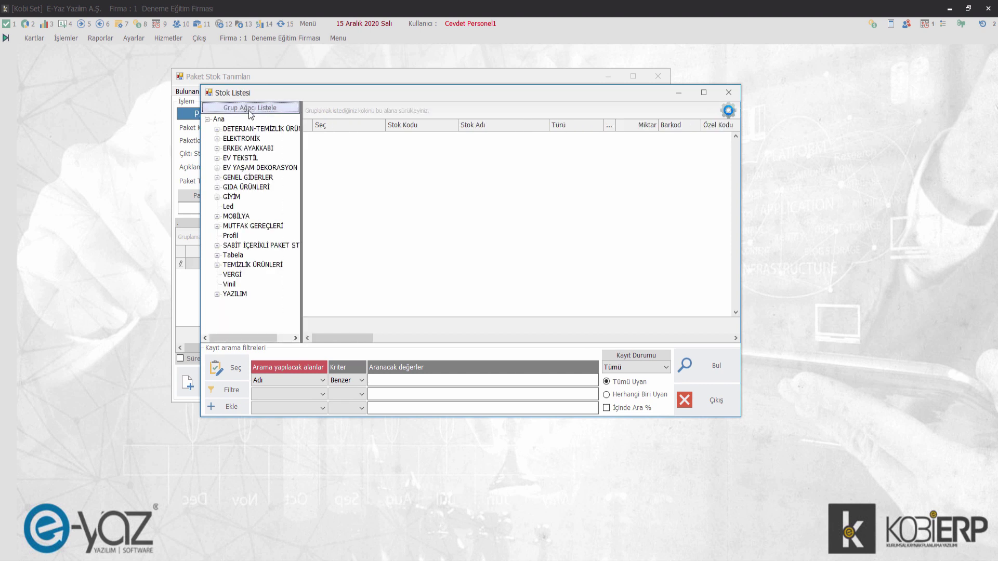
{"action": "left_click", "coordinate": [348, 556]}
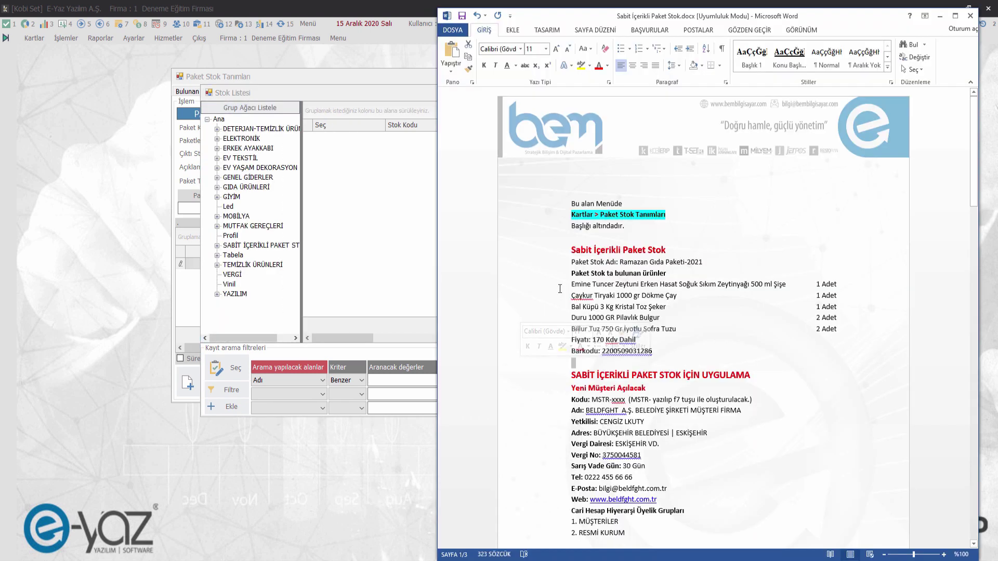
{"action": "left_click_drag", "start_coordinate": [559, 286], "coordinate": [679, 332]}
{"action": "left_click", "coordinate": [515, 317]}
{"action": "left_click", "coordinate": [395, 260]}
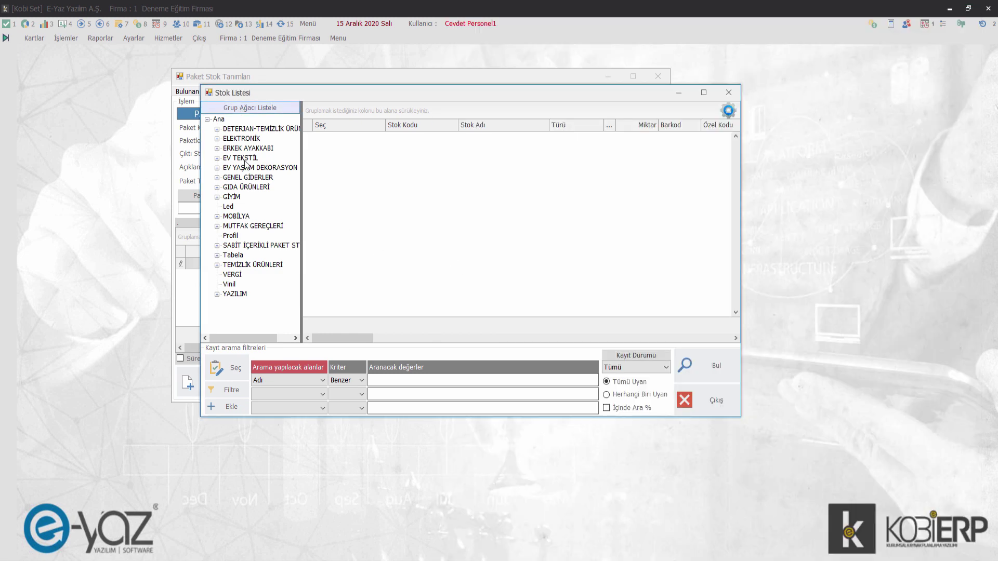
Add Emine Tuncer olive oil, Çaykur Tiryaki tea, Bal Küpü sugar, Duru bulgur and Billur Tuz salt from GIDA ÜRÜNLERİ to the package contents
{"action": "left_click", "coordinate": [246, 187]}
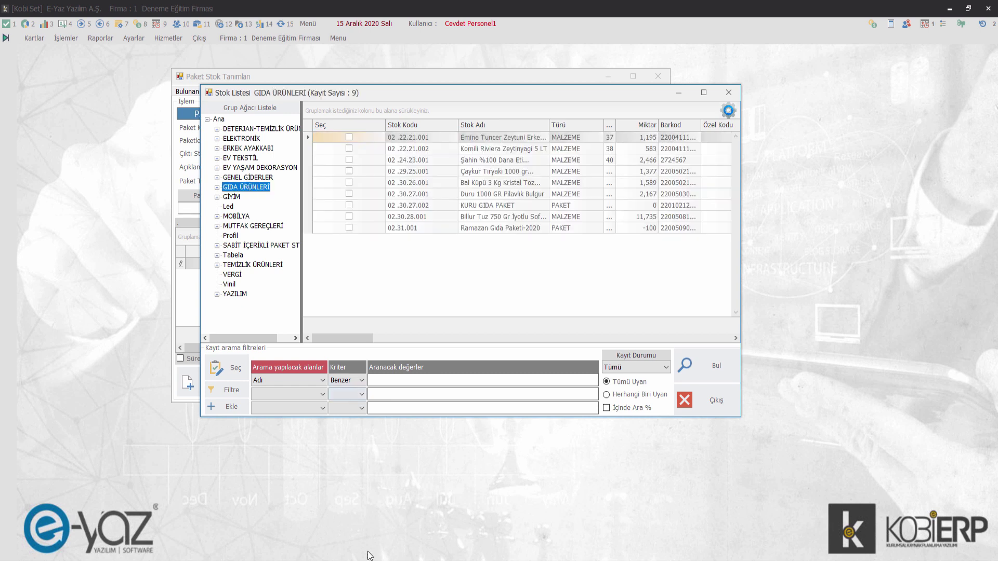
{"action": "key", "text": "alt+Tab"}
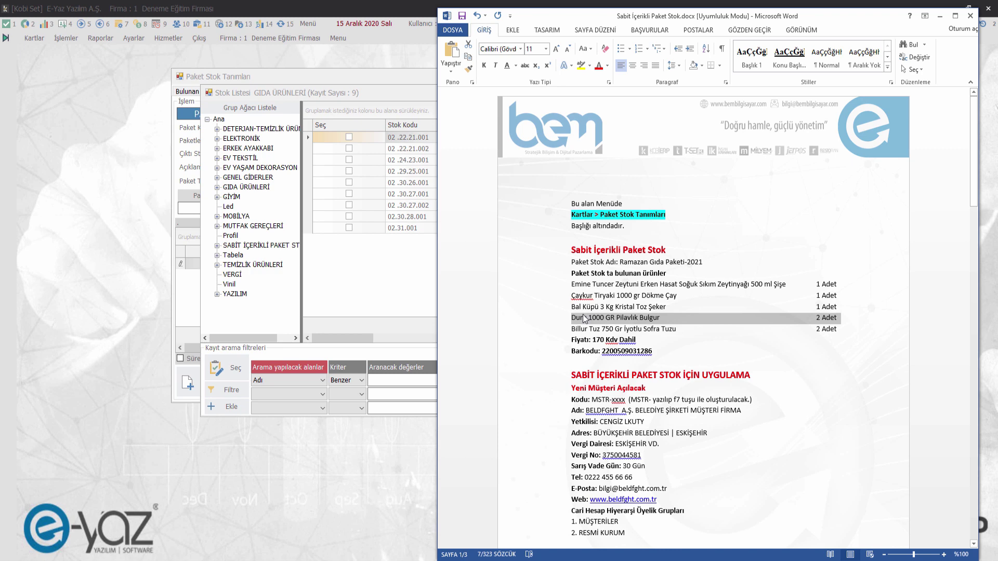
{"action": "left_click", "coordinate": [406, 269]}
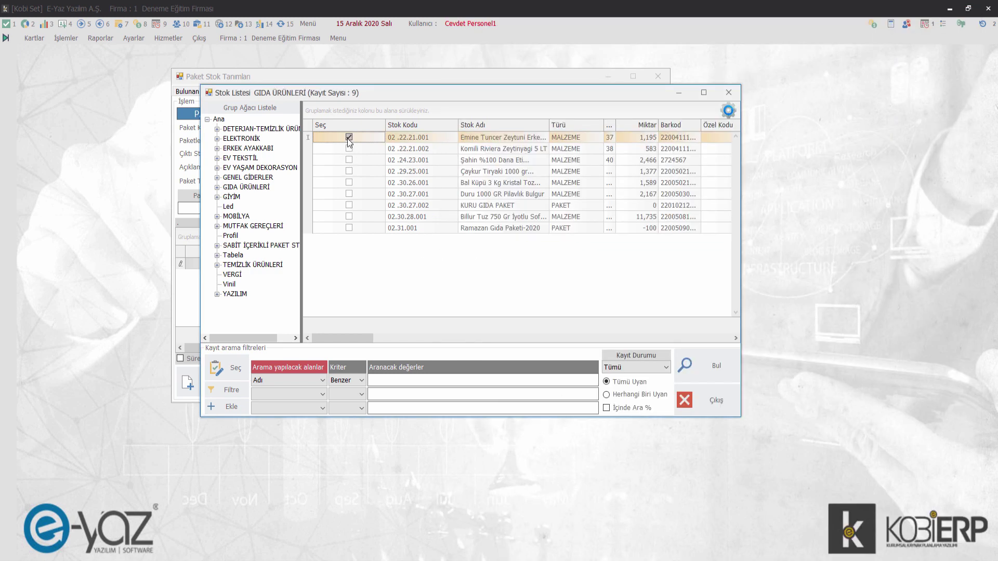
{"action": "left_click", "coordinate": [348, 171]}
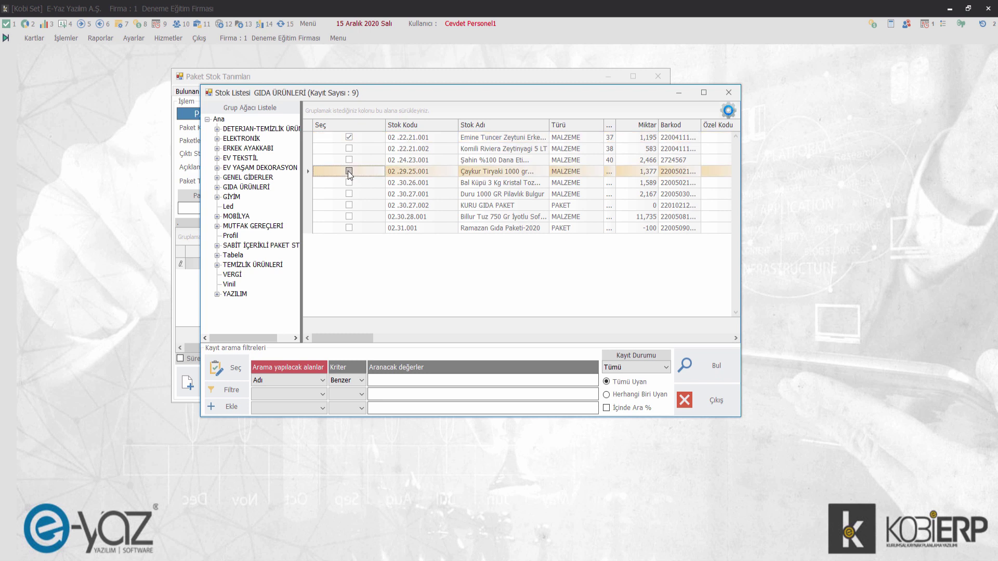
{"action": "left_click", "coordinate": [349, 217]}
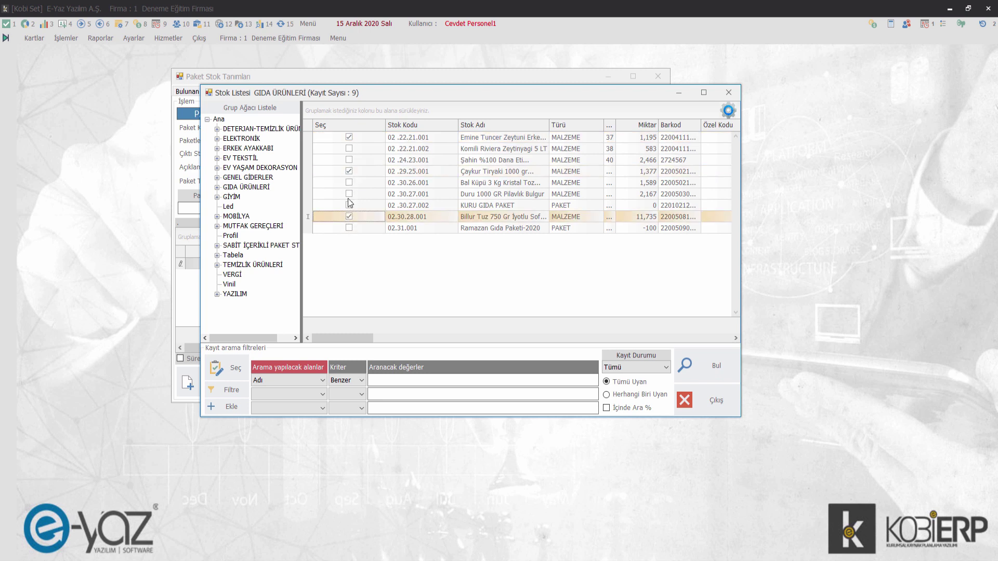
{"action": "left_click", "coordinate": [349, 194]}
{"action": "left_click", "coordinate": [348, 182]}
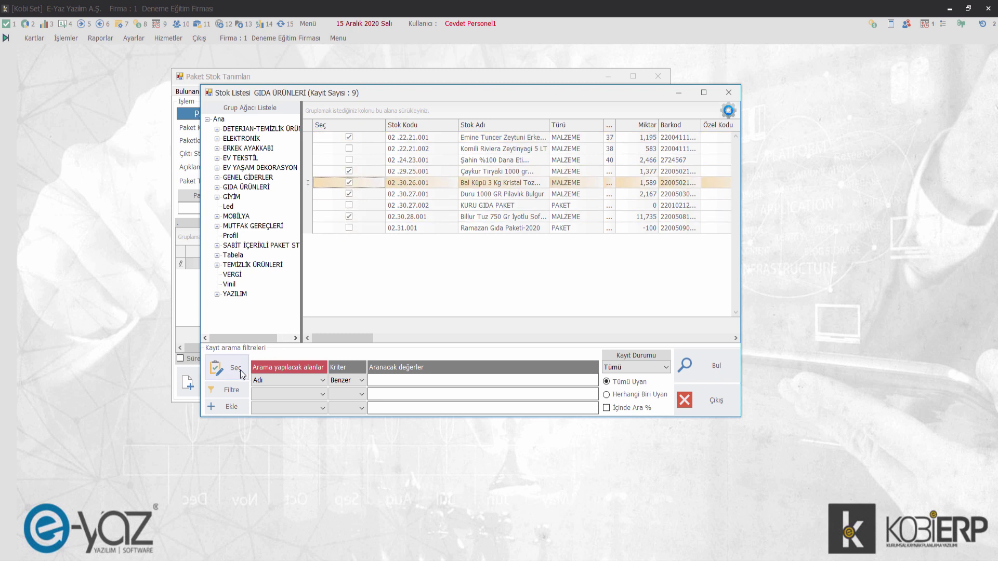
{"action": "left_click", "coordinate": [233, 370]}
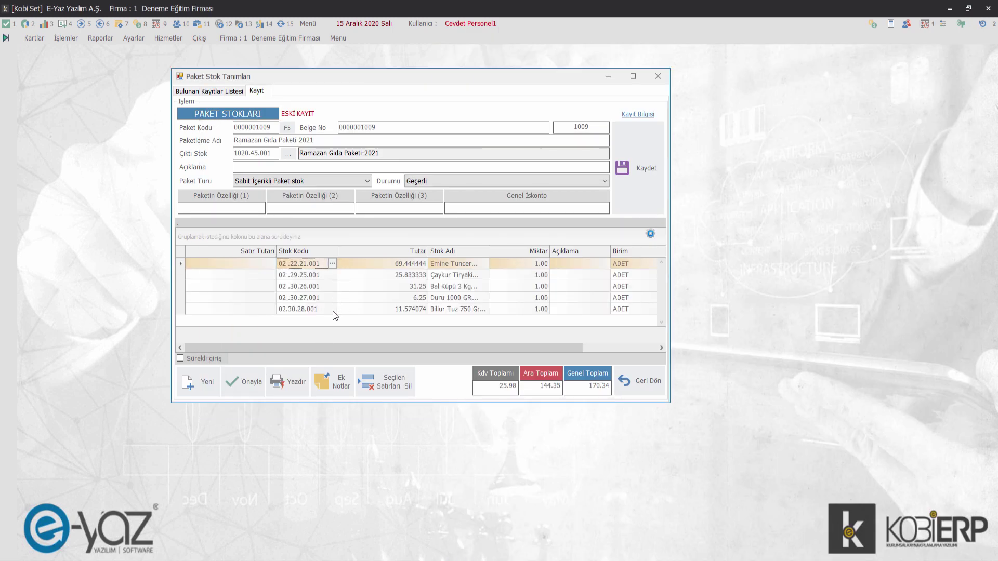
{"action": "left_click_drag", "start_coordinate": [332, 347], "coordinate": [442, 357]}
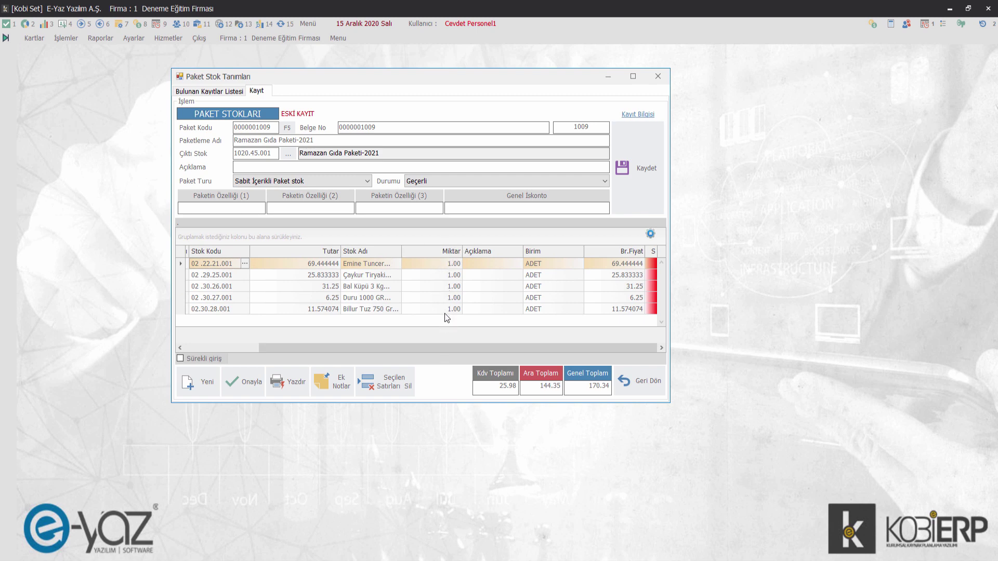
Check the quantities in the Word product list and set Miktar to 2 for both Duru bulgur and Billur Tuz salt
{"action": "key", "text": "alt+Tab"}
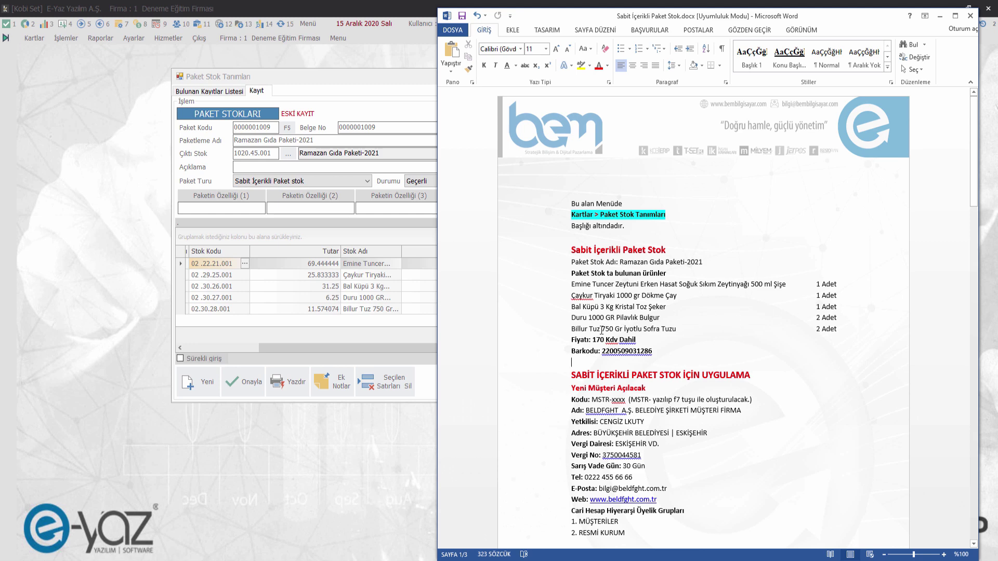
{"action": "left_click", "coordinate": [397, 336]}
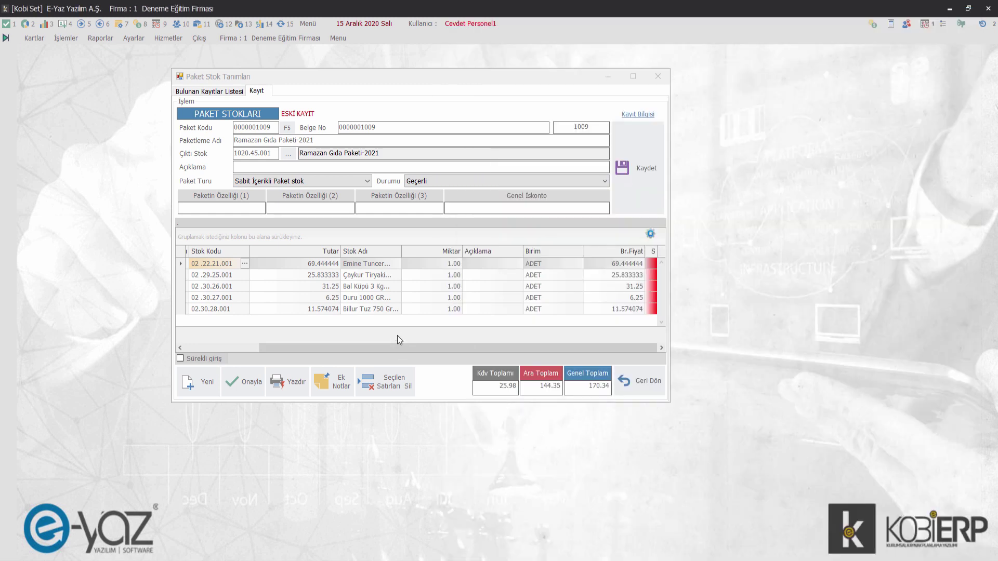
{"action": "left_click", "coordinate": [447, 298]}
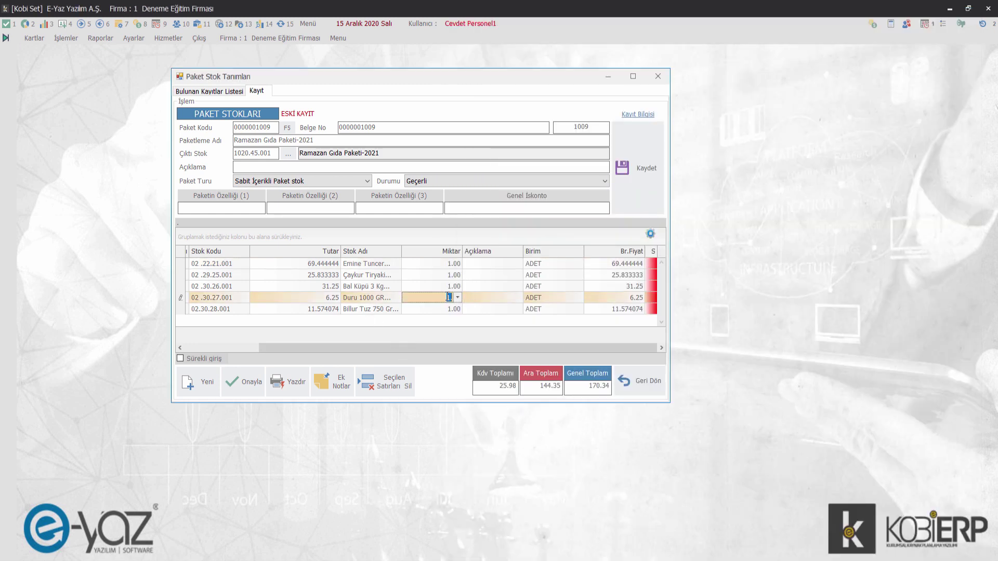
{"action": "left_click", "coordinate": [452, 310]}
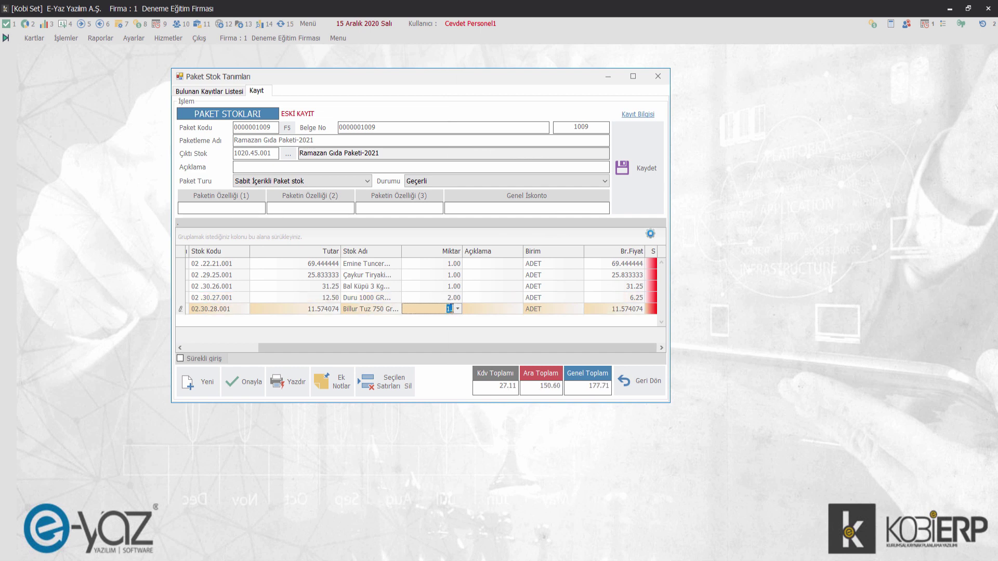
{"action": "left_click", "coordinate": [454, 332]}
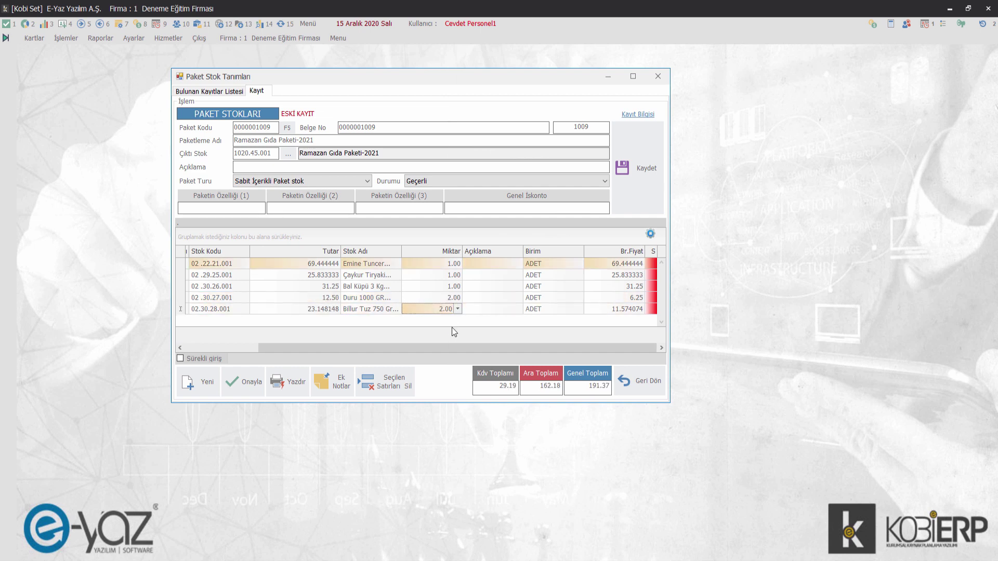
Approve the Ramazan Gıda Paketi-2021 package document and return to the list of package records
{"action": "left_click", "coordinate": [258, 389]}
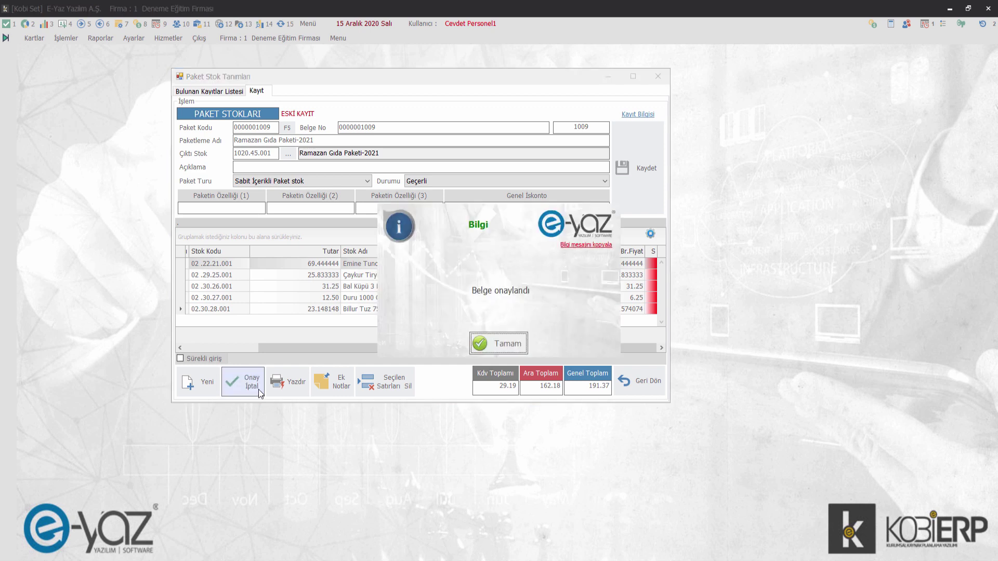
{"action": "left_click", "coordinate": [525, 351]}
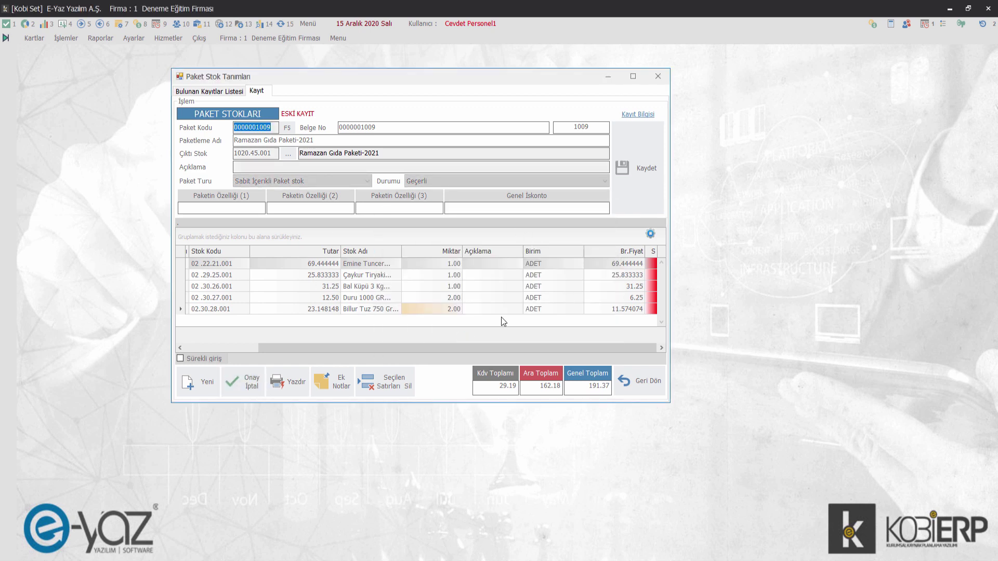
{"action": "left_click", "coordinate": [637, 386]}
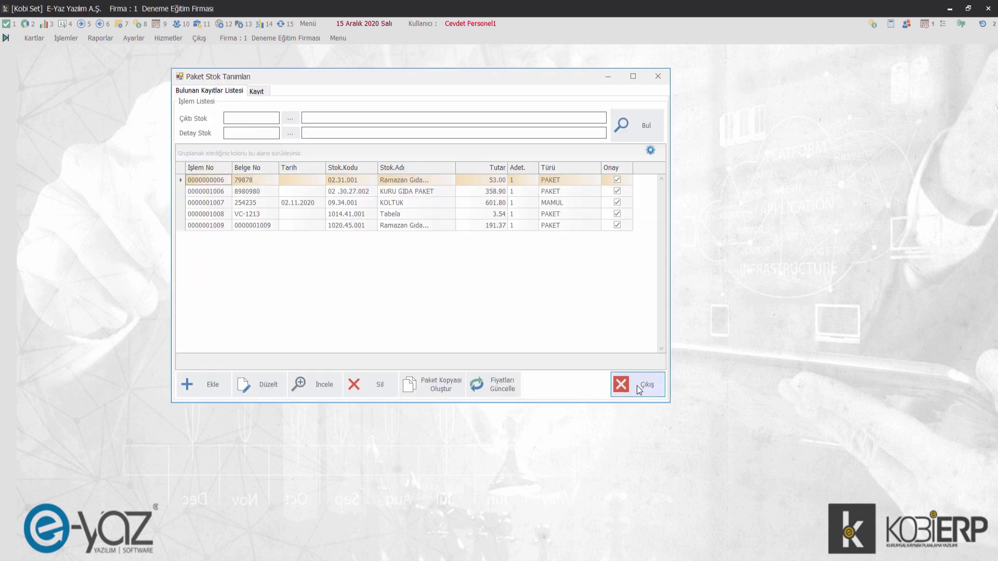
Review the Ramazan Gıda Paketi-2021 record from the refreshed package list with a wider Stok Adı column, and close the package definitions
{"action": "left_click", "coordinate": [646, 132]}
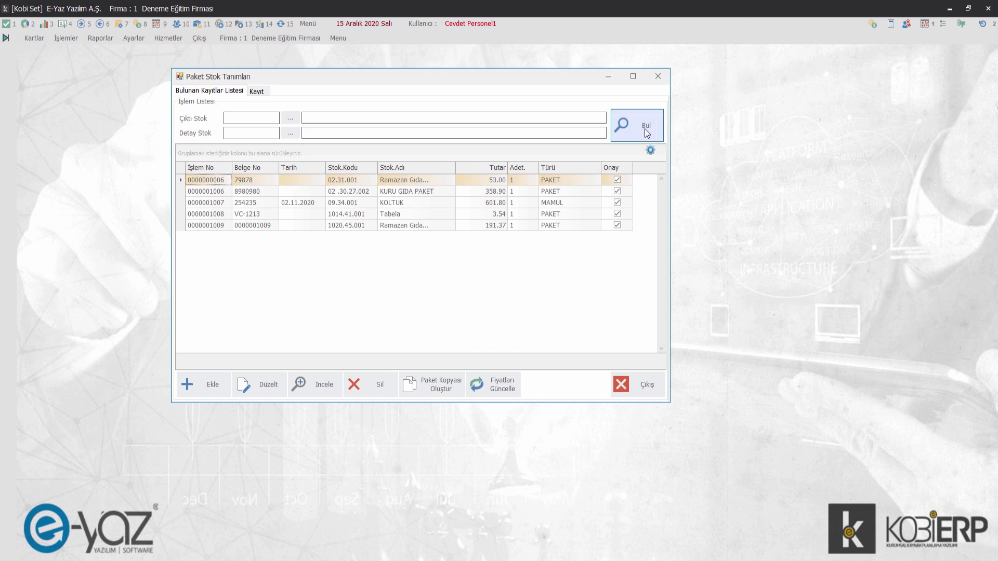
{"action": "left_click_drag", "start_coordinate": [456, 167], "coordinate": [576, 168]}
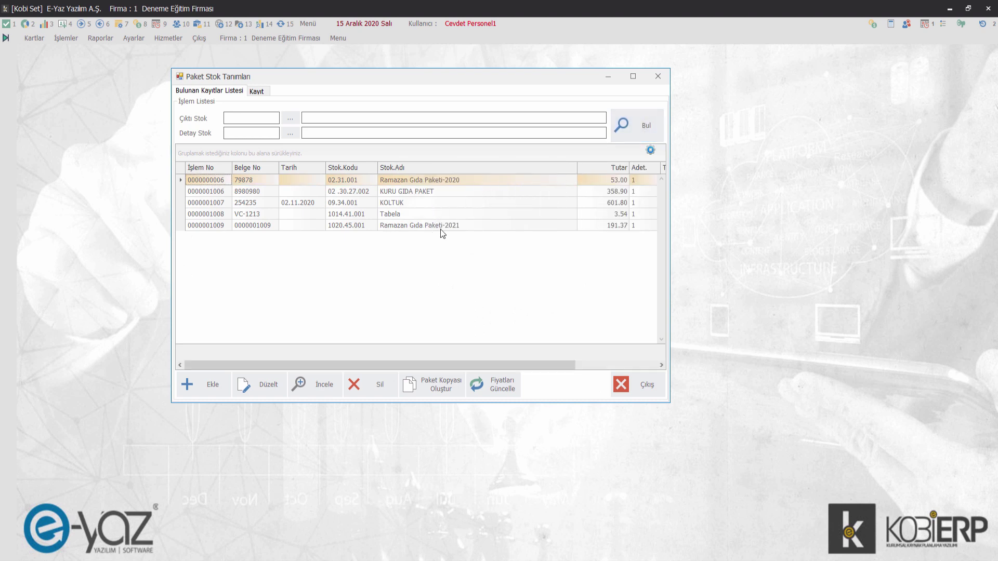
{"action": "left_click", "coordinate": [467, 227]}
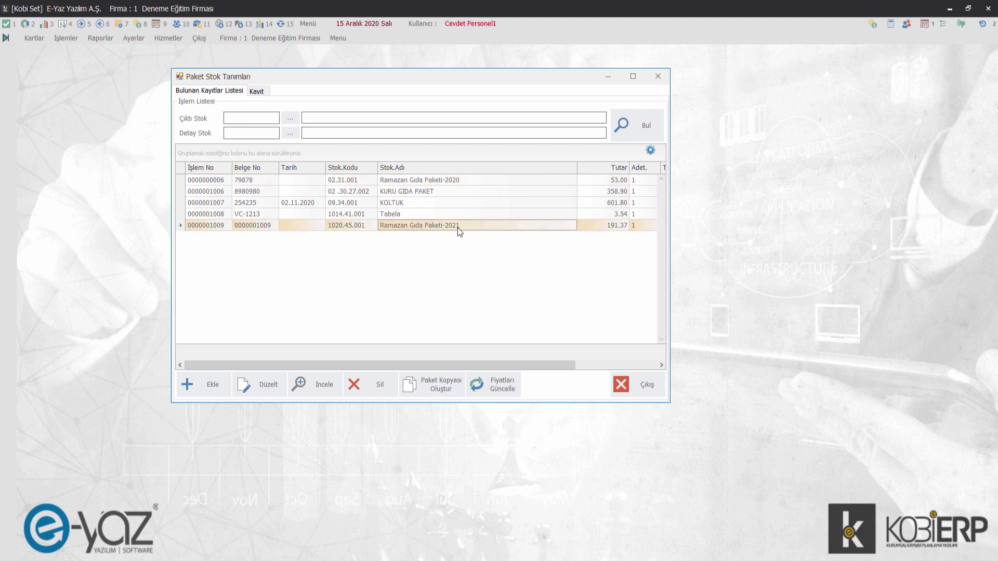
{"action": "double_click", "coordinate": [470, 226]}
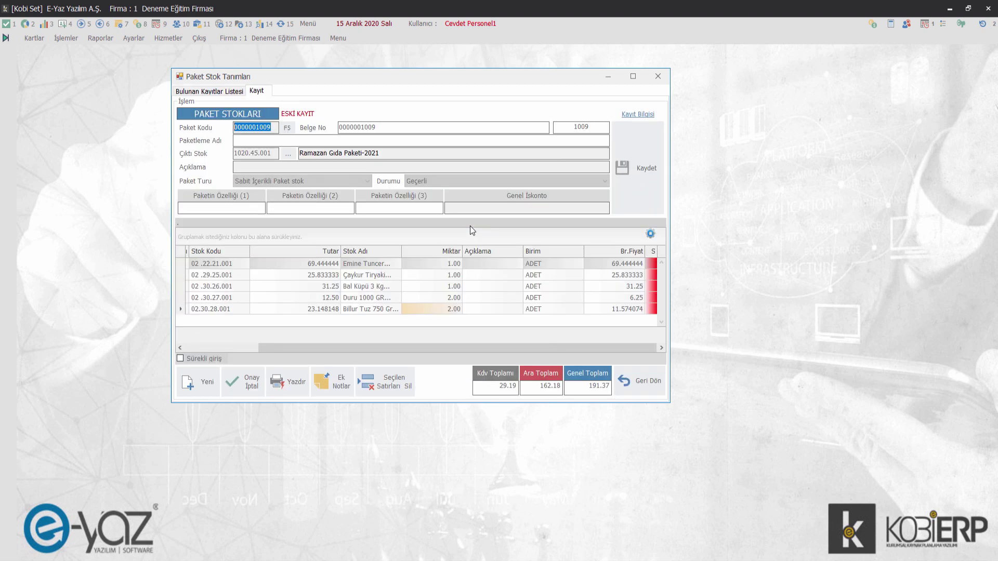
{"action": "left_click", "coordinate": [633, 77]}
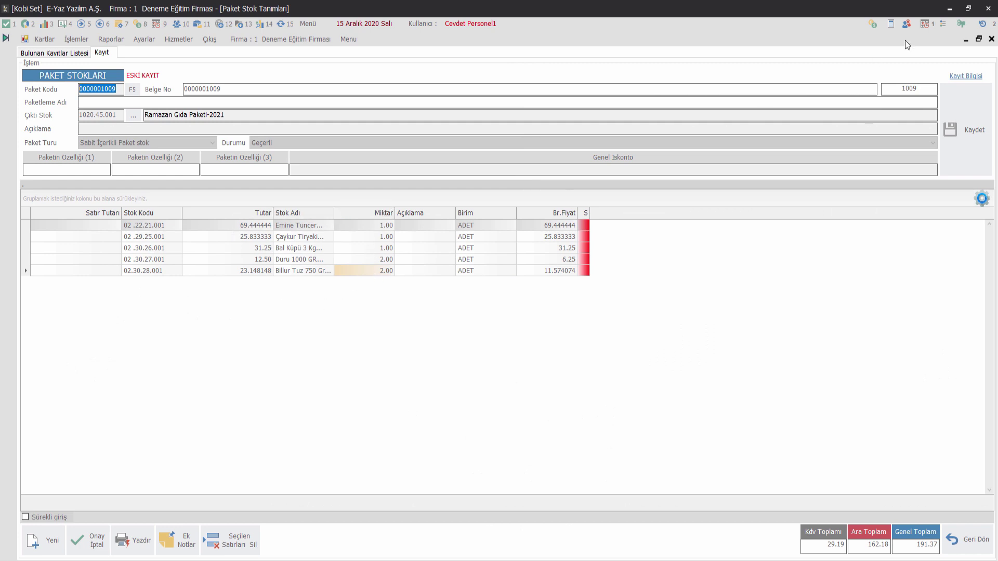
{"action": "left_click", "coordinate": [992, 39]}
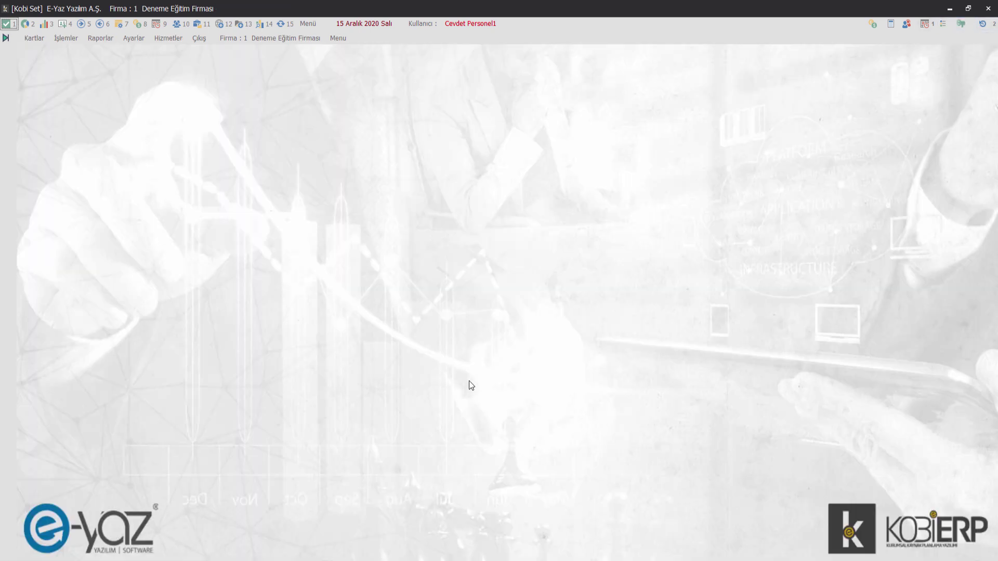